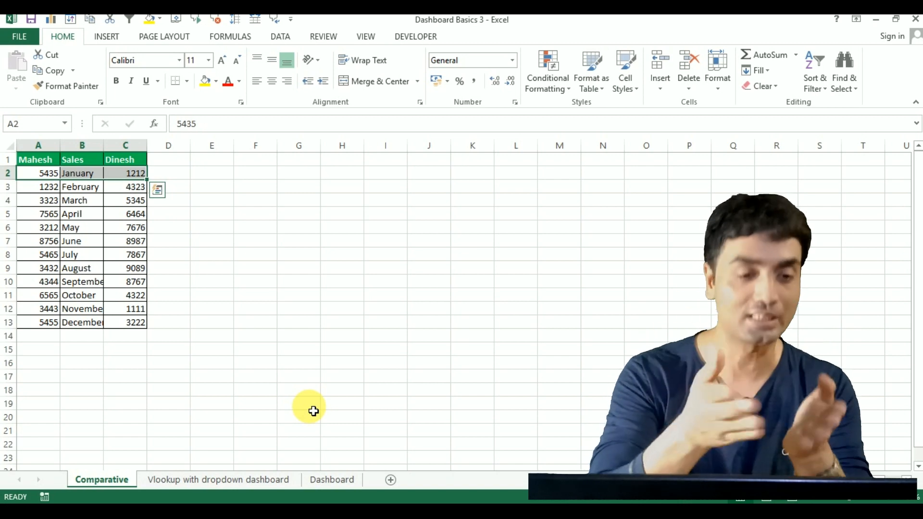
Step: Apply solid-fill red data bars to the sales figures in A2:A13
key("ctrl+shift+Down")
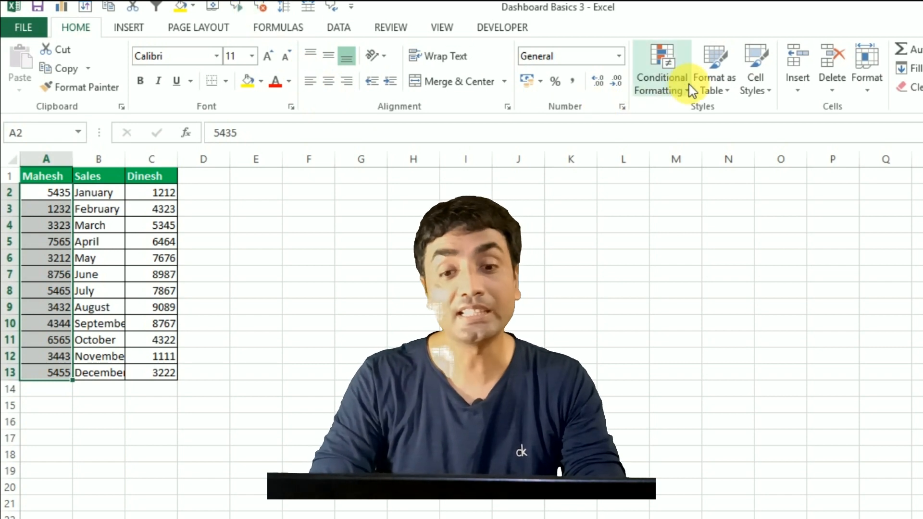
left_click(673, 89)
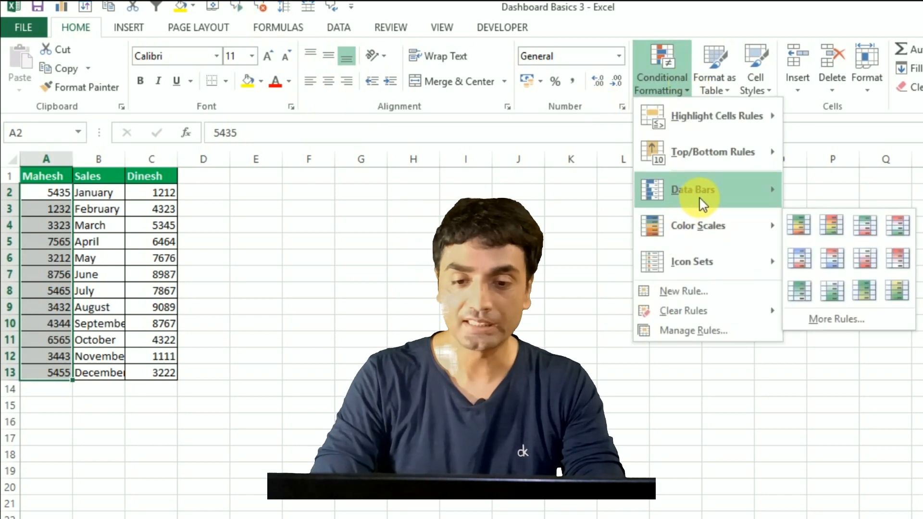
mouse_move(701, 198)
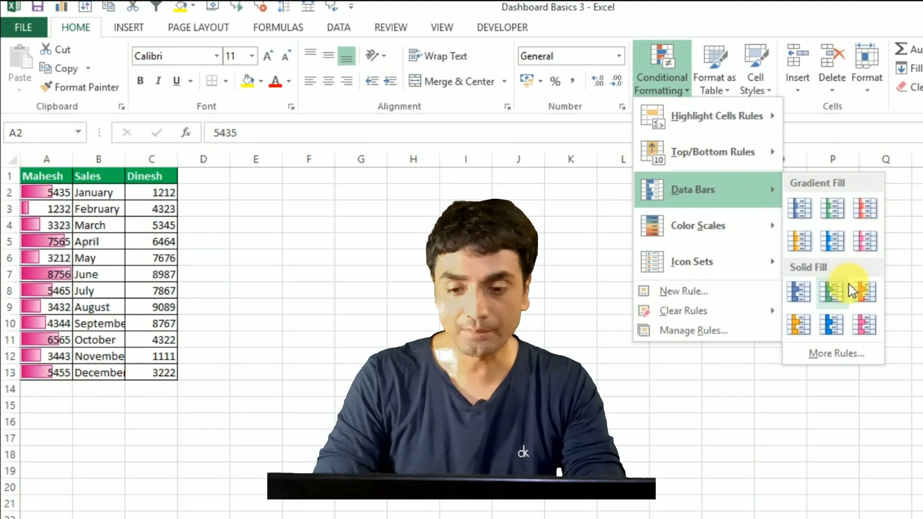
left_click(864, 293)
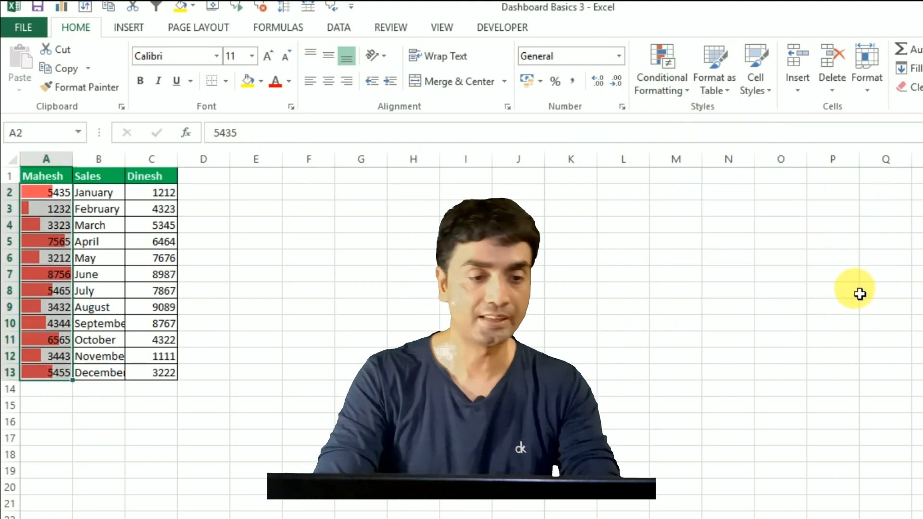
Step: Apply solid-fill light blue data bars to the sales figures in C2:C13
left_click(170, 193)
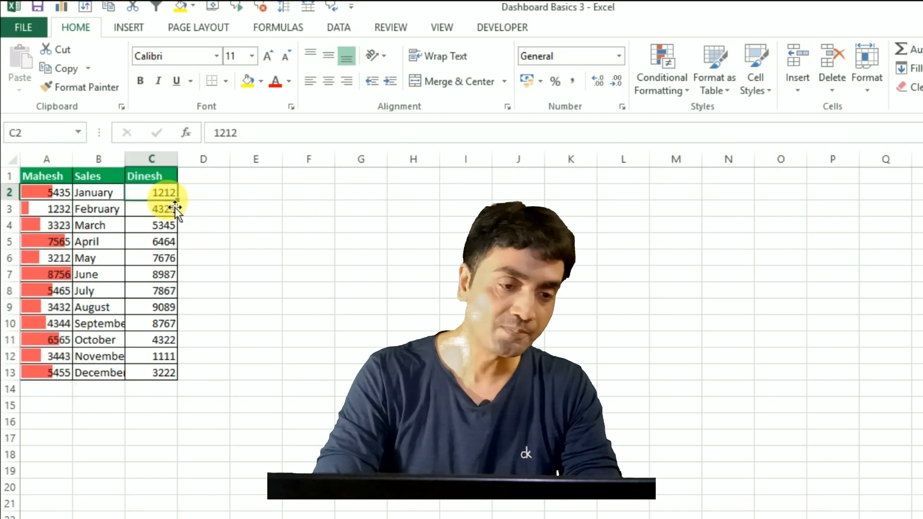
key("ctrl+shift+Down")
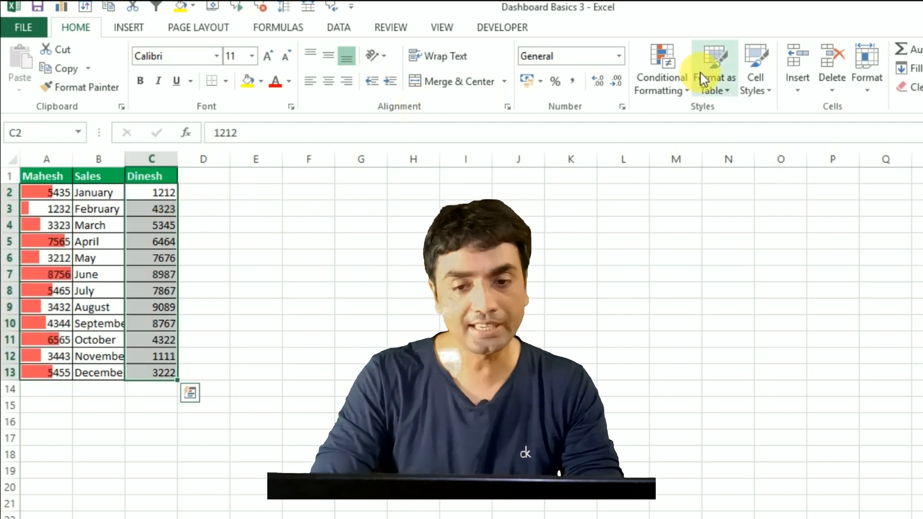
left_click(672, 90)
mouse_move(766, 189)
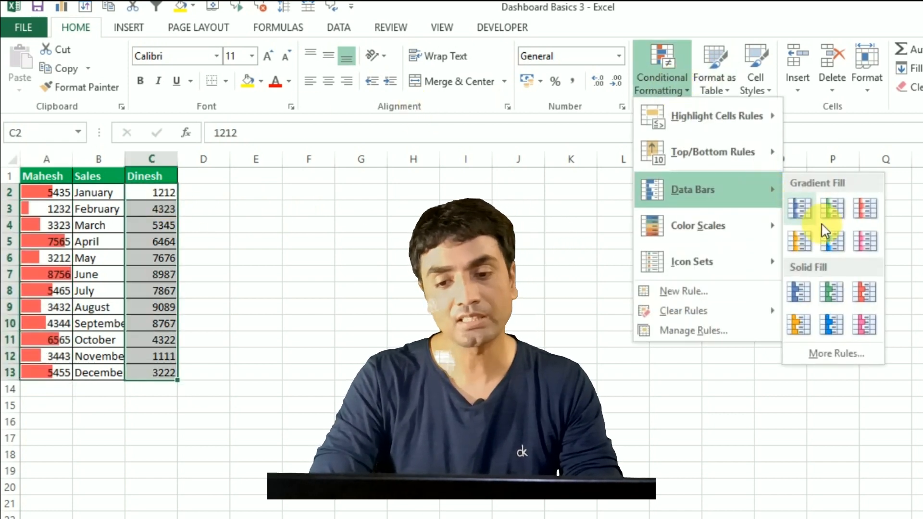
left_click(830, 321)
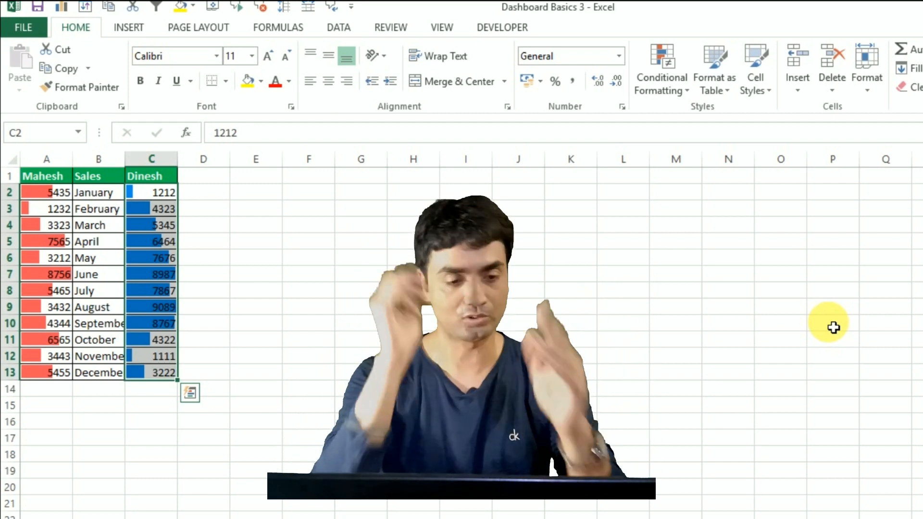
key("Right")
key("Left")
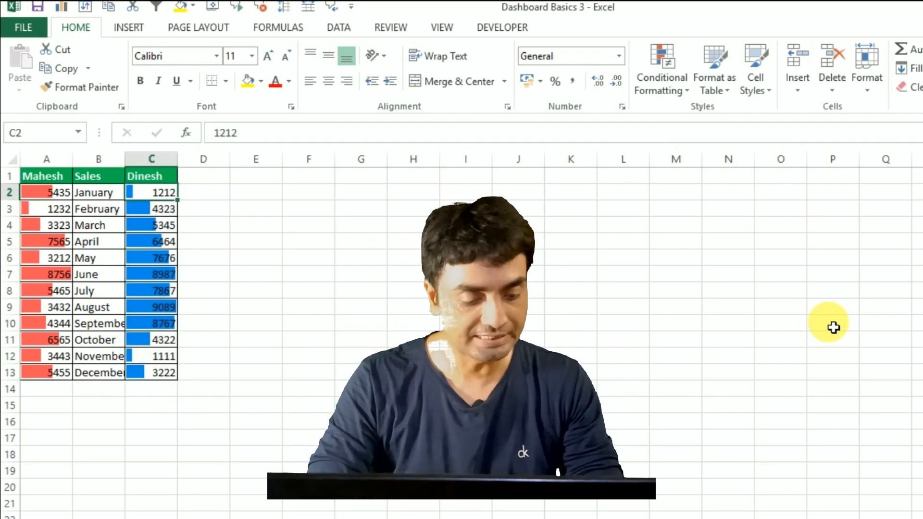
Step: Add a custom data bar rule to C2:C13 with a green solid fill and Right-to-Left bar direction
key("ctrl+shift+Down")
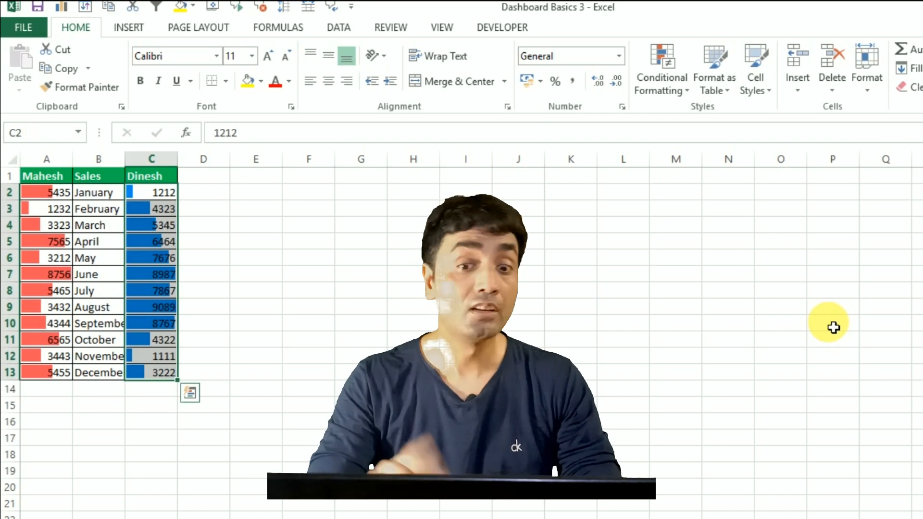
left_click(663, 89)
mouse_move(687, 189)
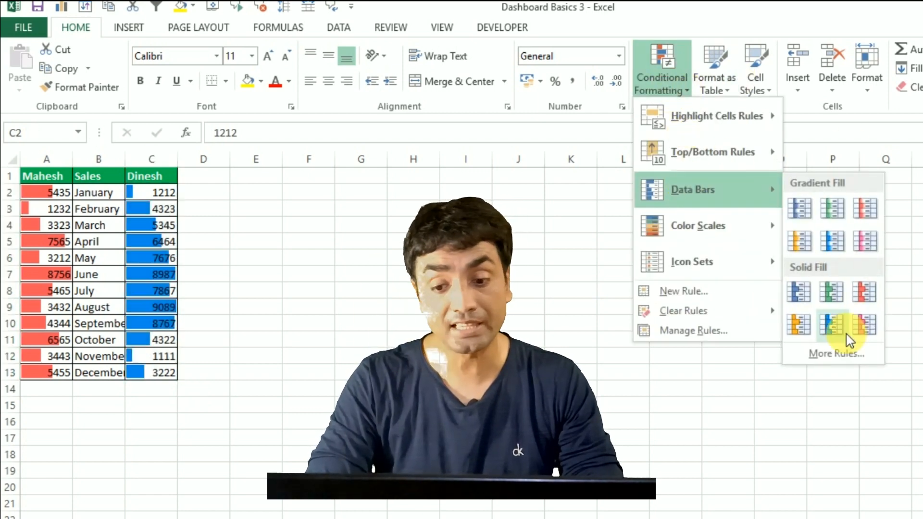
left_click(835, 355)
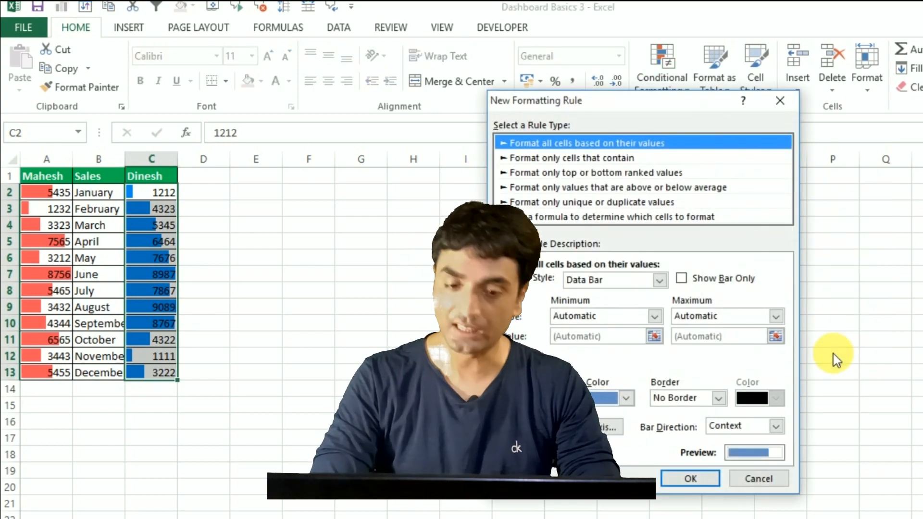
left_click_drag(705, 103, 610, 10)
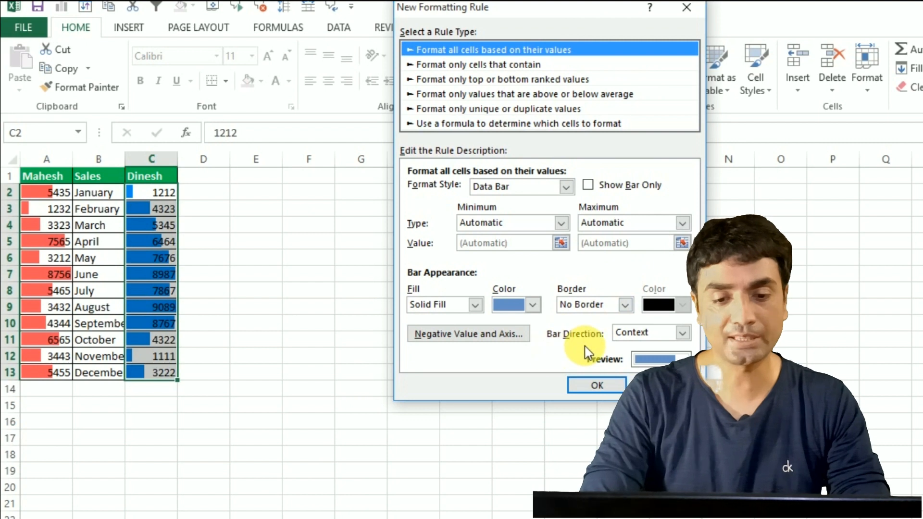
left_click(679, 331)
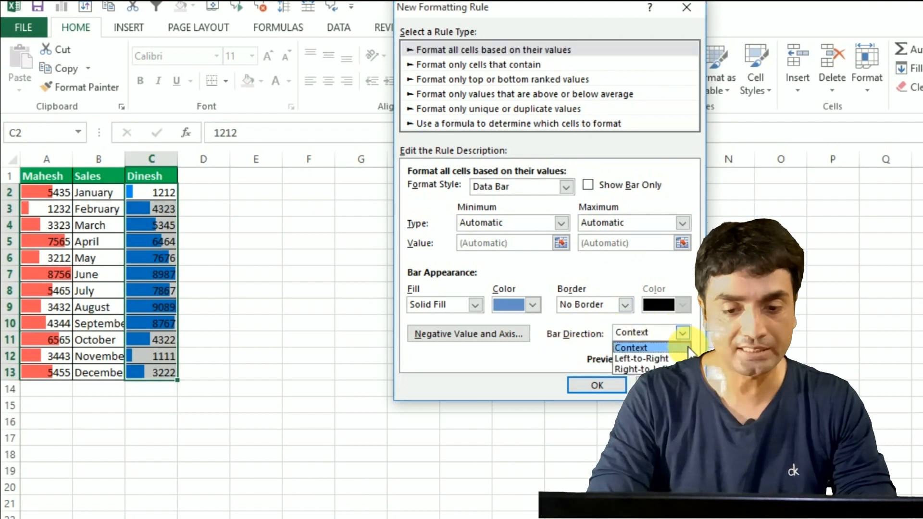
left_click(665, 367)
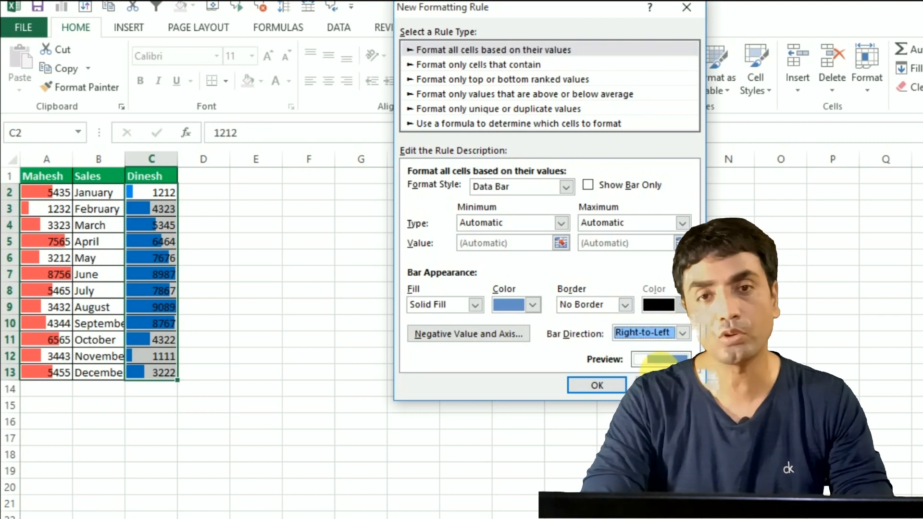
left_click(533, 304)
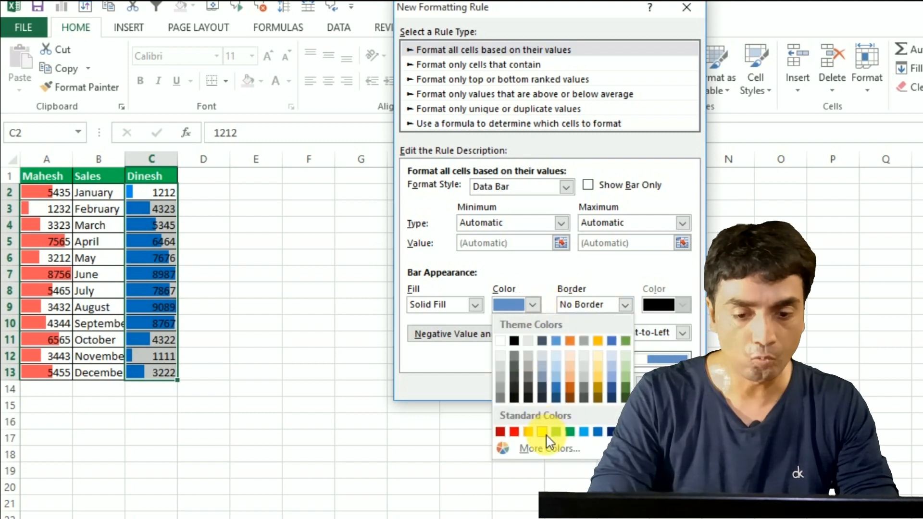
left_click(569, 432)
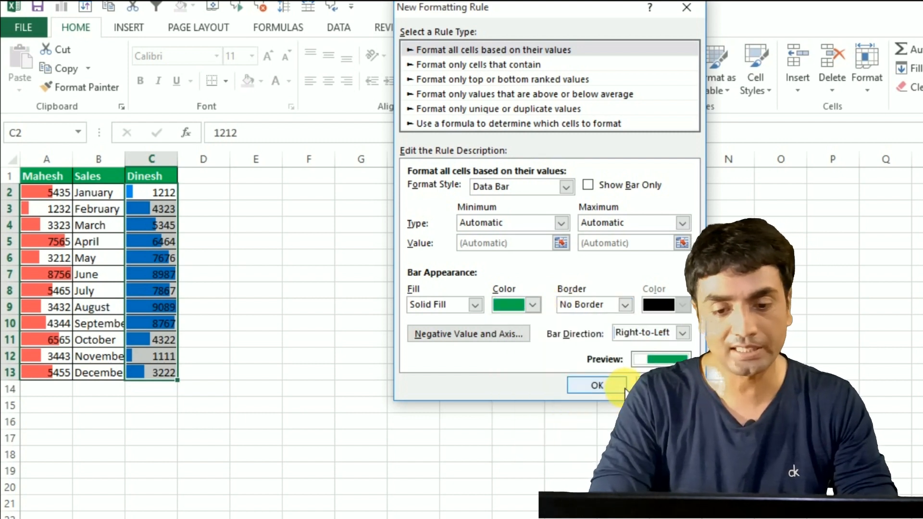
left_click(598, 385)
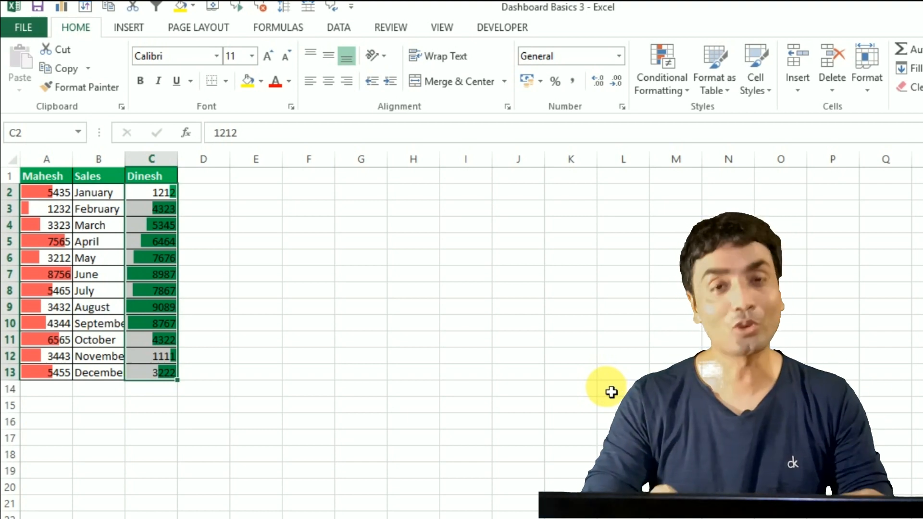
key("Right")
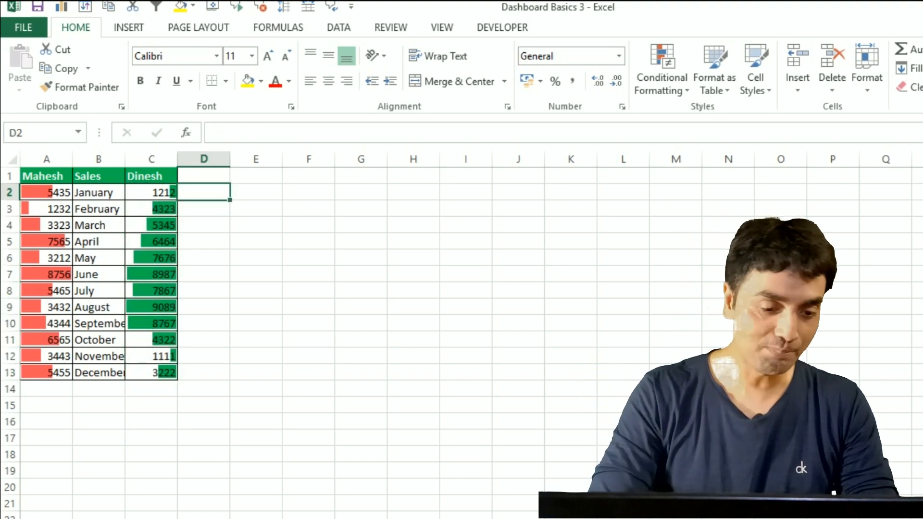
Step: Examine the car sales table on the Vlookup with dropdown dashboard sheet and the finished report on the Dashboard sheet
key("ctrl+Page_Down")
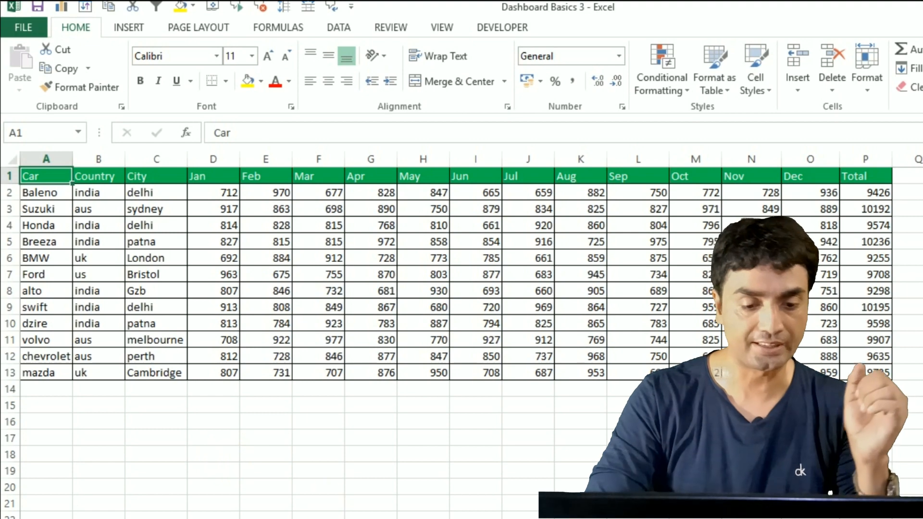
key("ctrl+Page_Down")
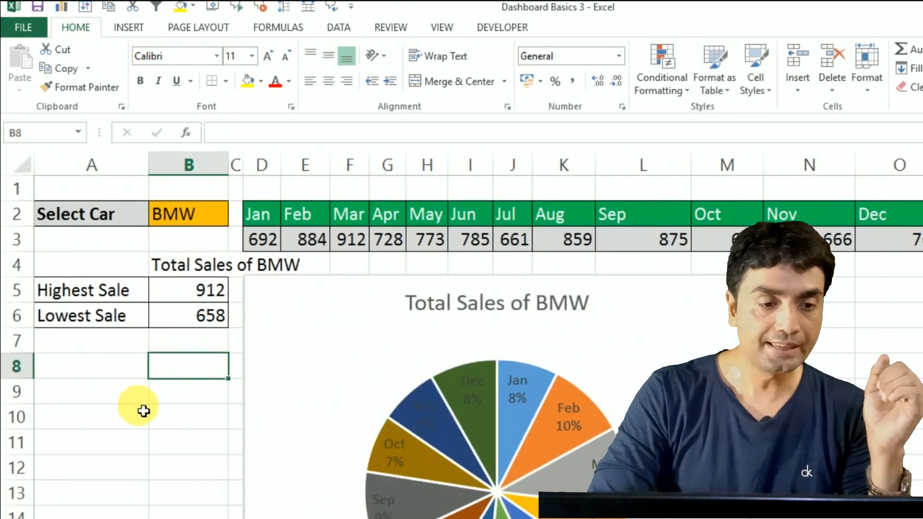
left_click(144, 414)
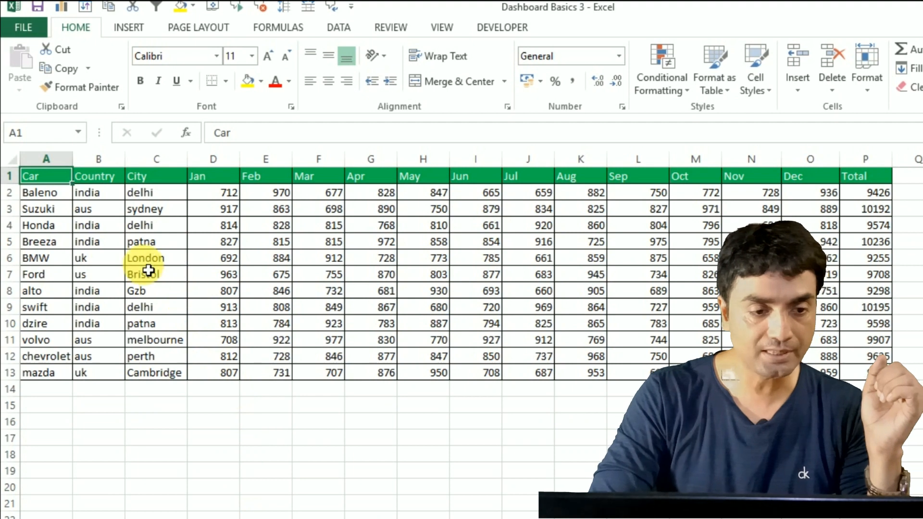
left_click(80, 226)
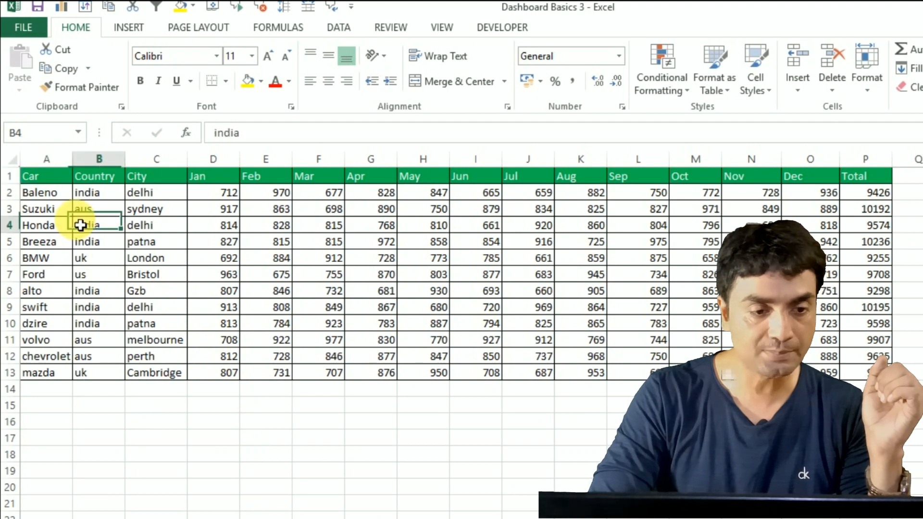
key("Left")
key("Up")
key("Up")
key("Right")
key("Right")
key("Up")
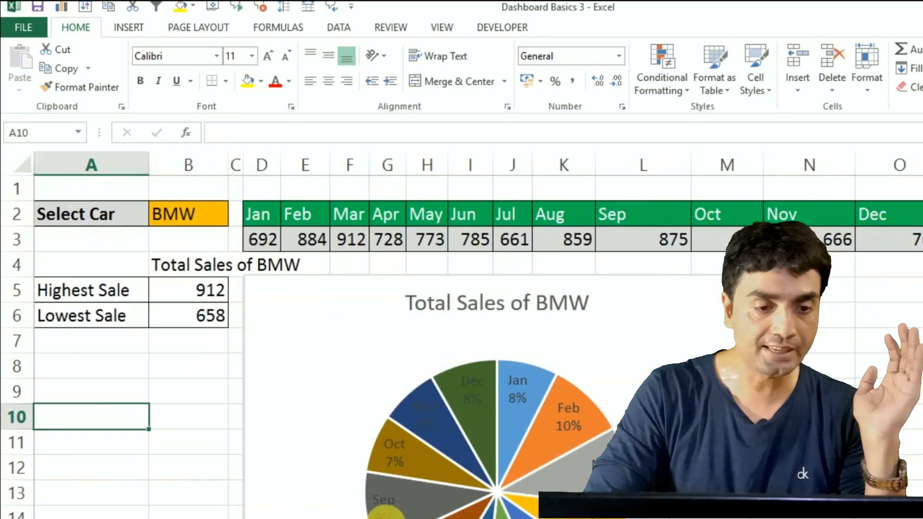
Step: Change the selected car in cell B2 of the Dashboard sheet to baleno
left_click(203, 215)
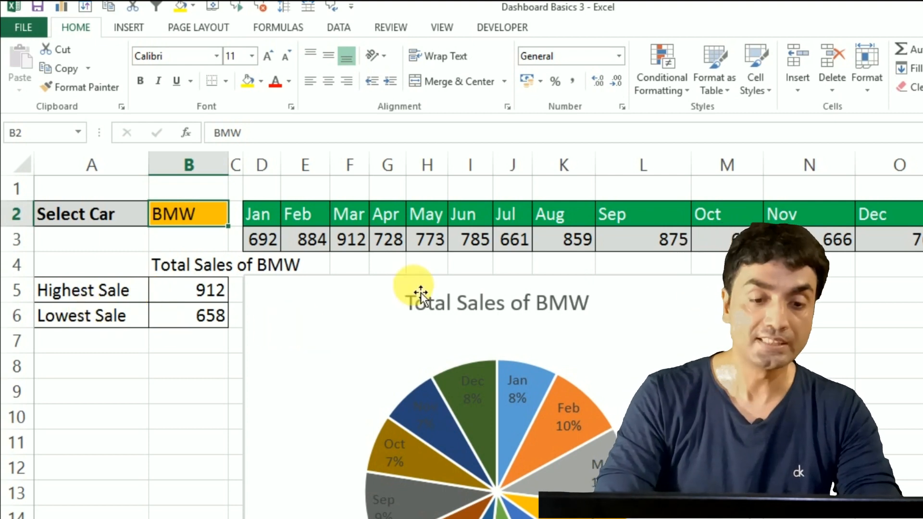
mouse_move(429, 393)
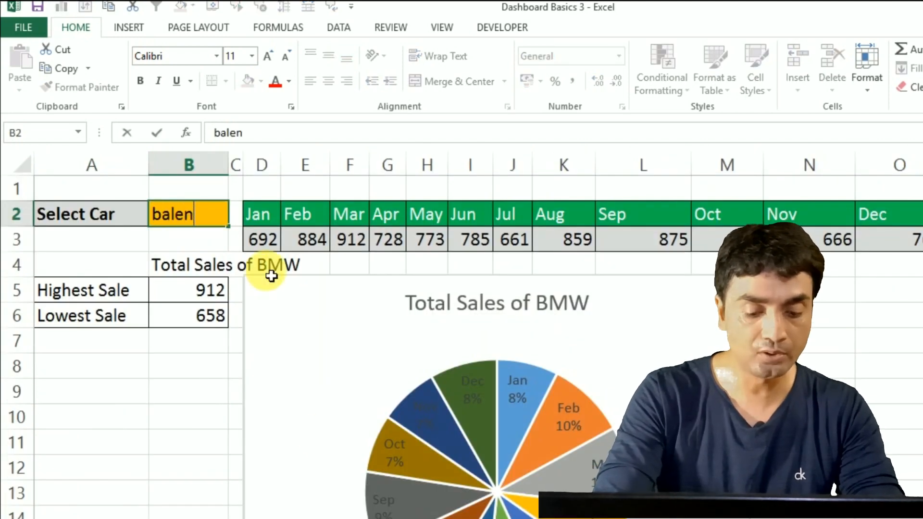
key("Return")
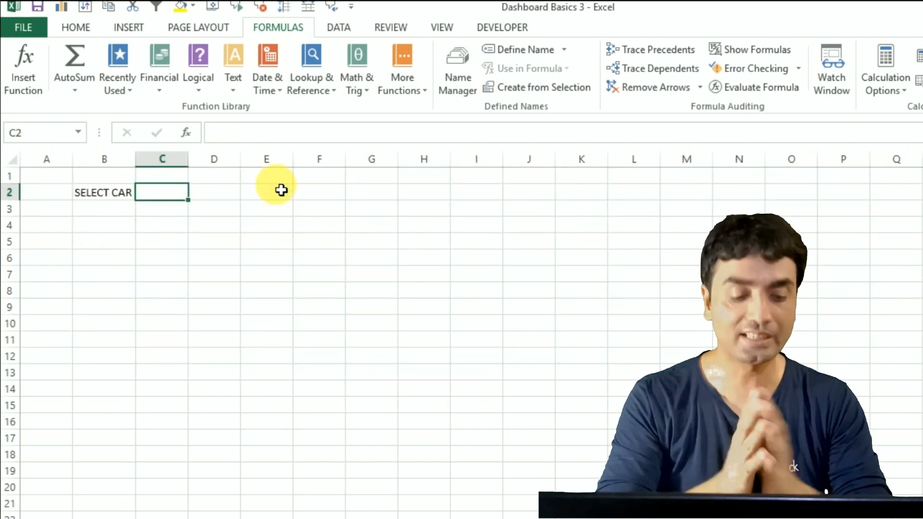
Step: Give cell C2 a List data validation sourced from A2:A13 of the Vlookup with dropdown dashboard sheet, and check its dropdown entries
key("d")
key("l")
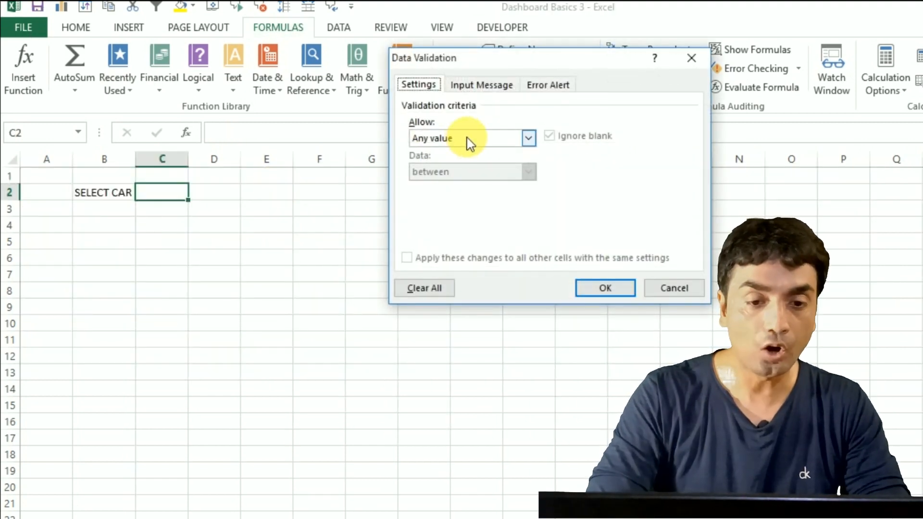
left_click(468, 139)
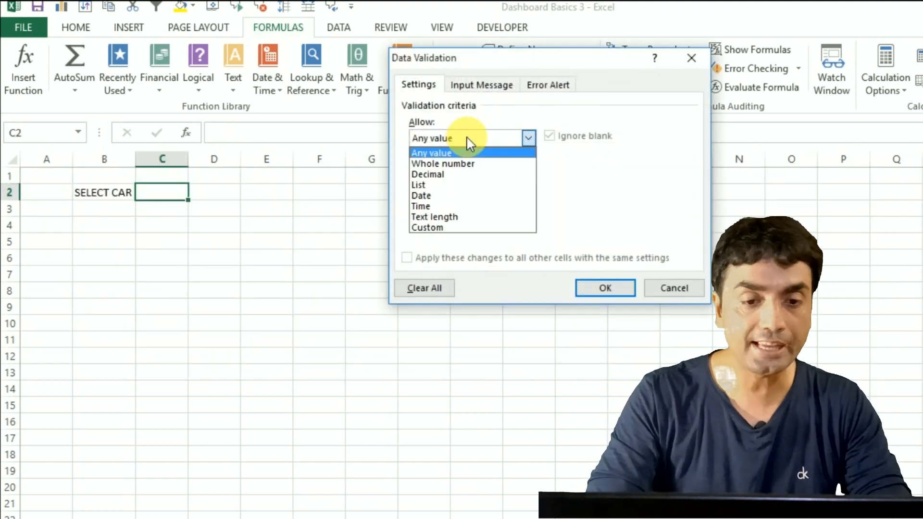
left_click(422, 187)
left_click(457, 207)
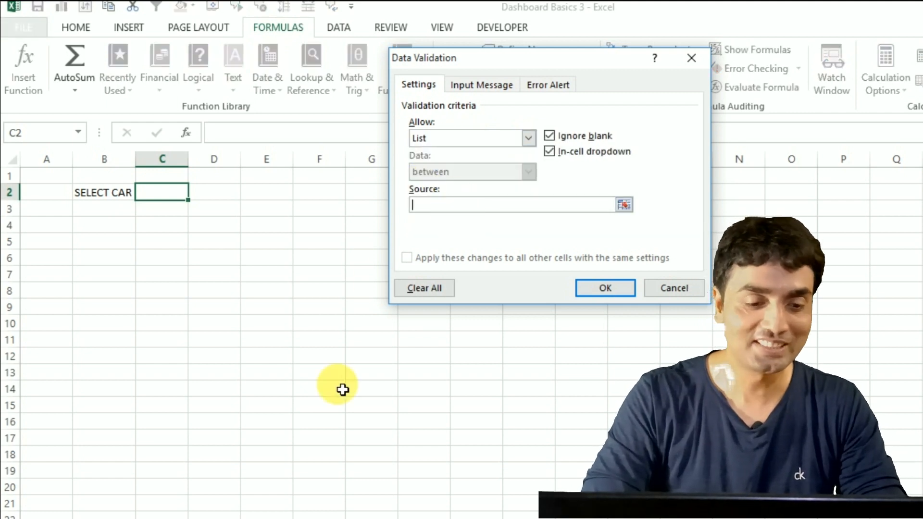
left_click(232, 518)
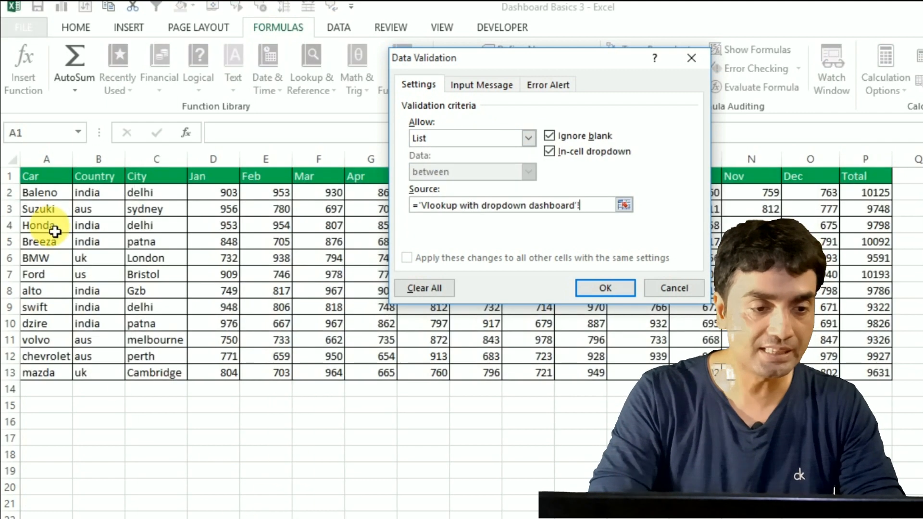
left_click(44, 201)
key("ctrl+shift+Down")
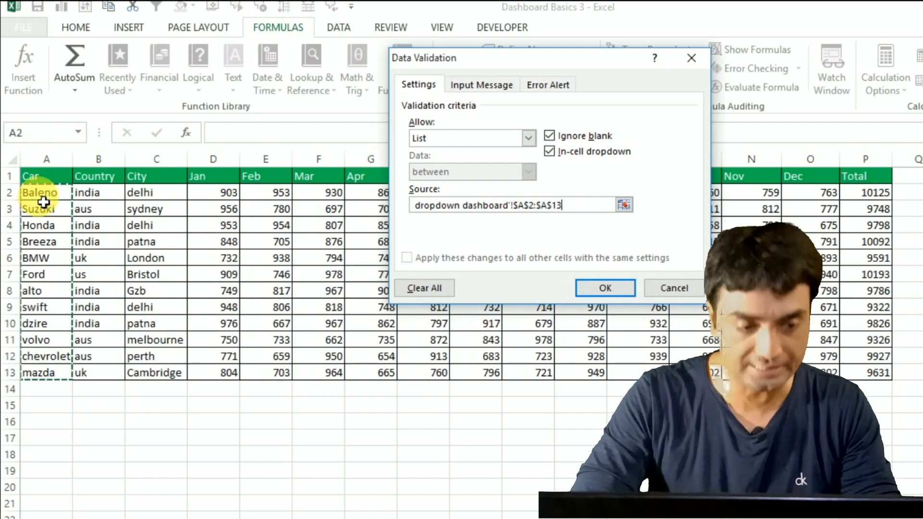
left_click(604, 291)
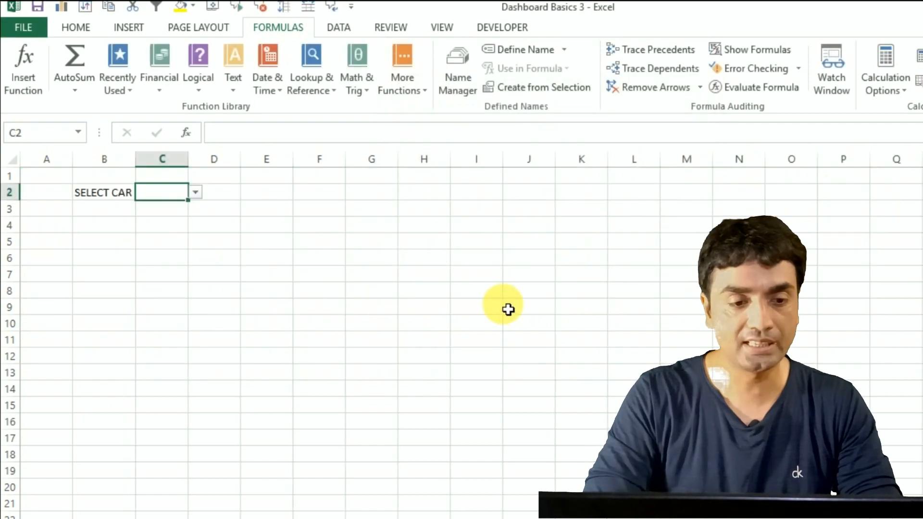
left_click(195, 191)
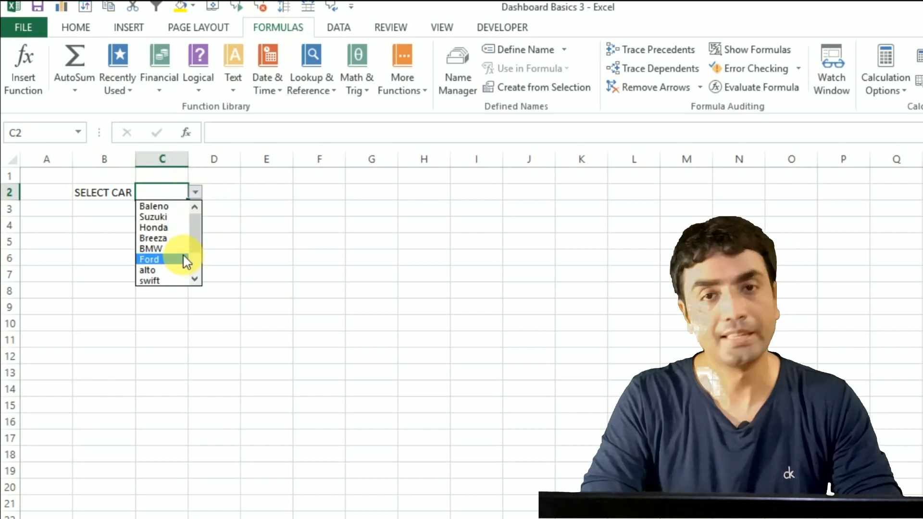
key("Escape")
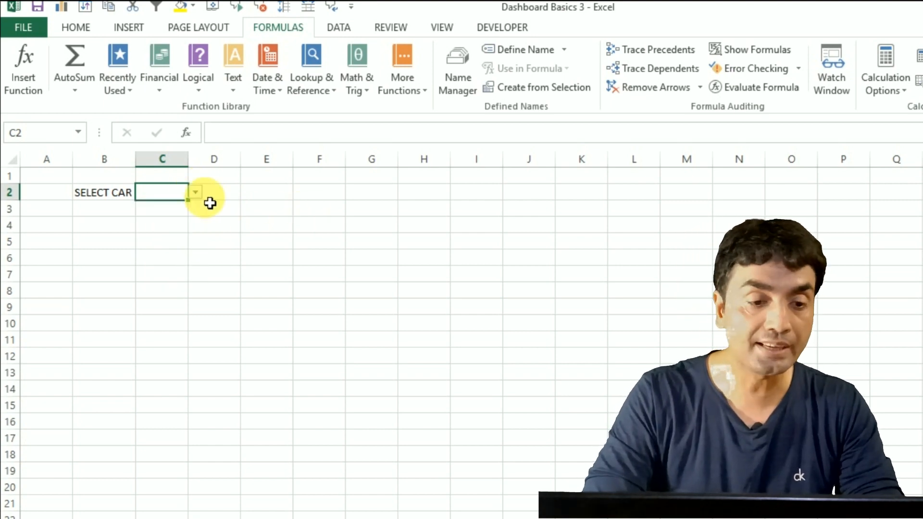
Step: Choose Suzuki as the selected car in cell C2
left_click(195, 192)
left_click(165, 212)
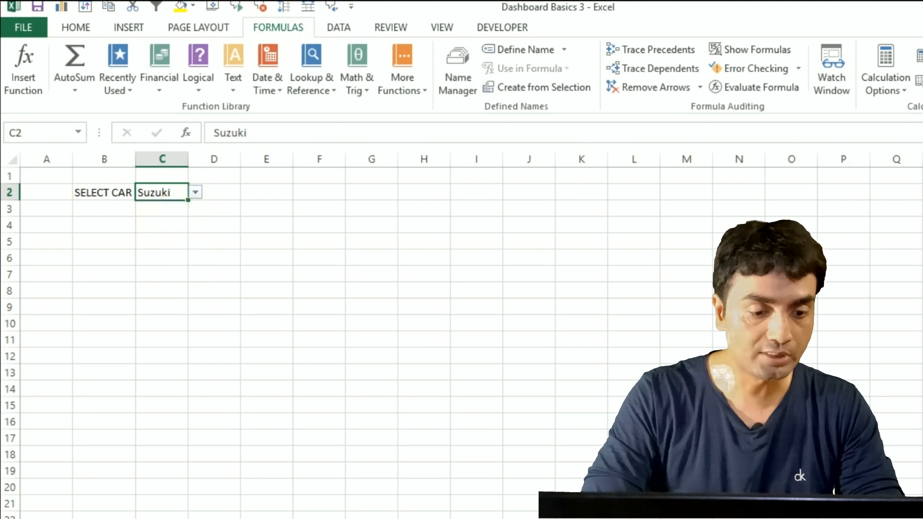
Step: Copy the headers Jan through Total (D1:P1) from the car sales table and paste them starting at E2 of the new dashboard sheet
key("ctrl+Page_Up")
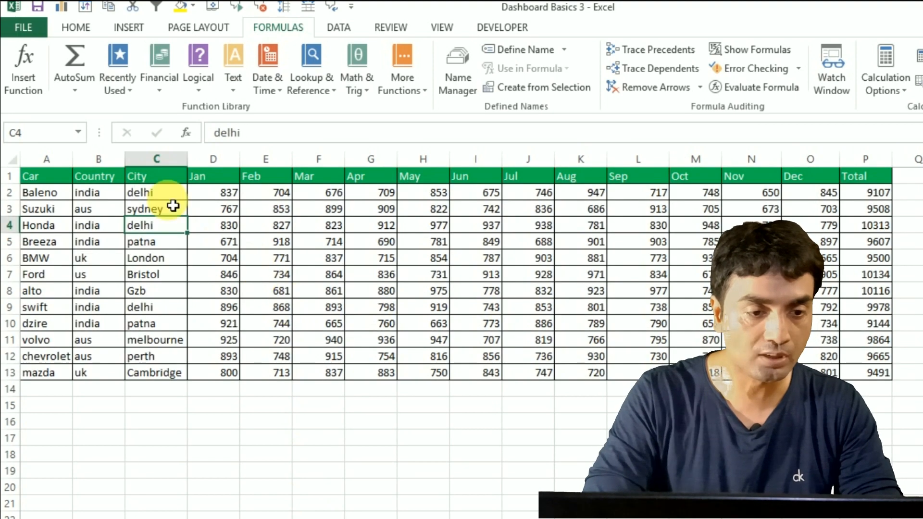
left_click(145, 179)
key("Right")
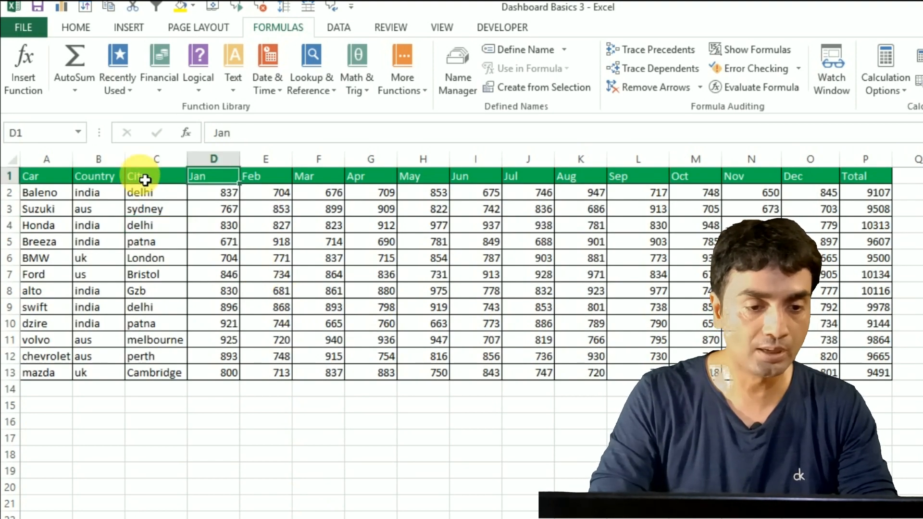
key("ctrl+shift+Right")
key("ctrl+shift+Left")
key("Right")
key("Left")
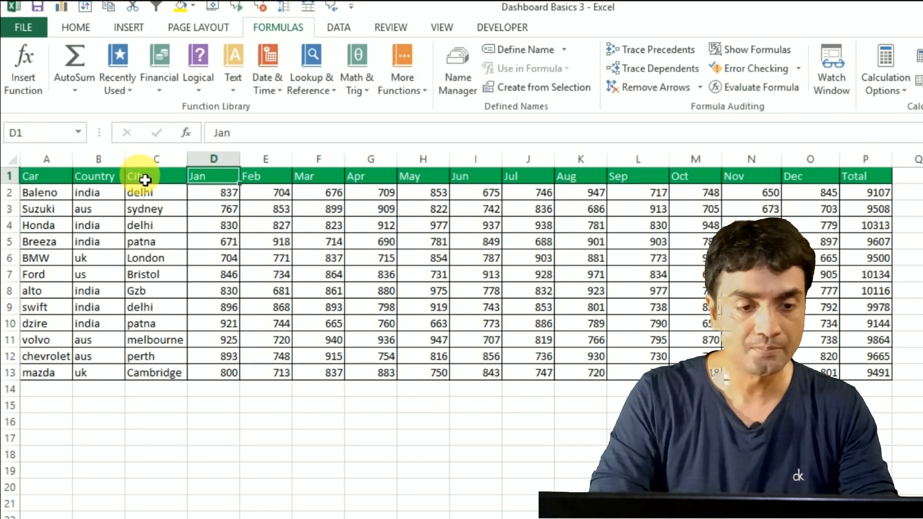
key("ctrl+shift+Right")
key("ctrl+c")
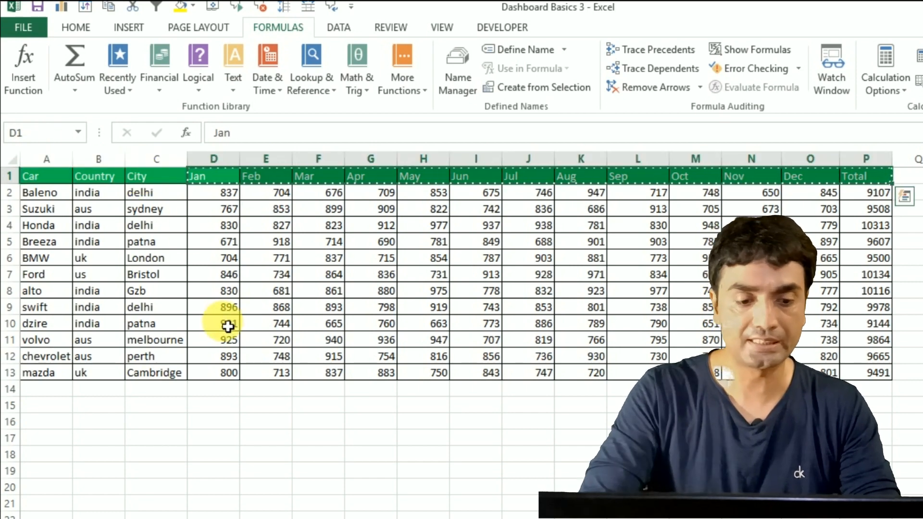
key("ctrl+Page_Down")
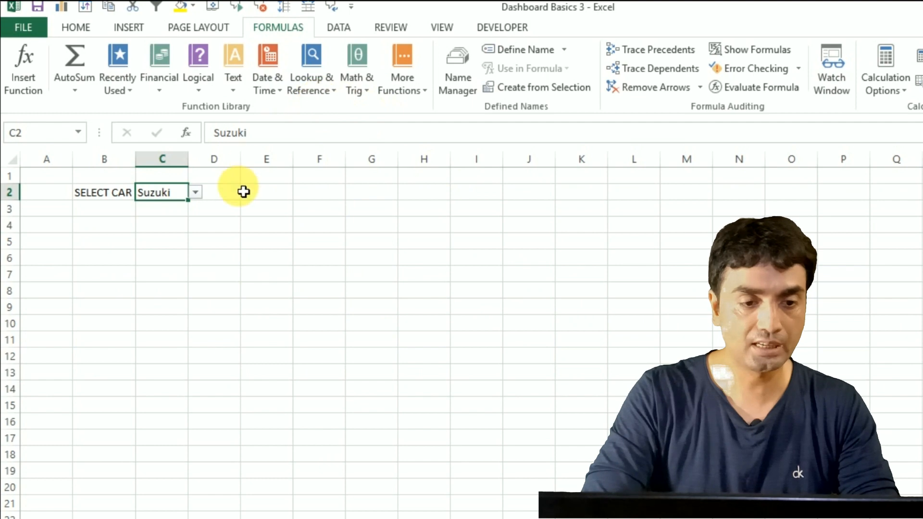
left_click(260, 194)
key("ctrl+v")
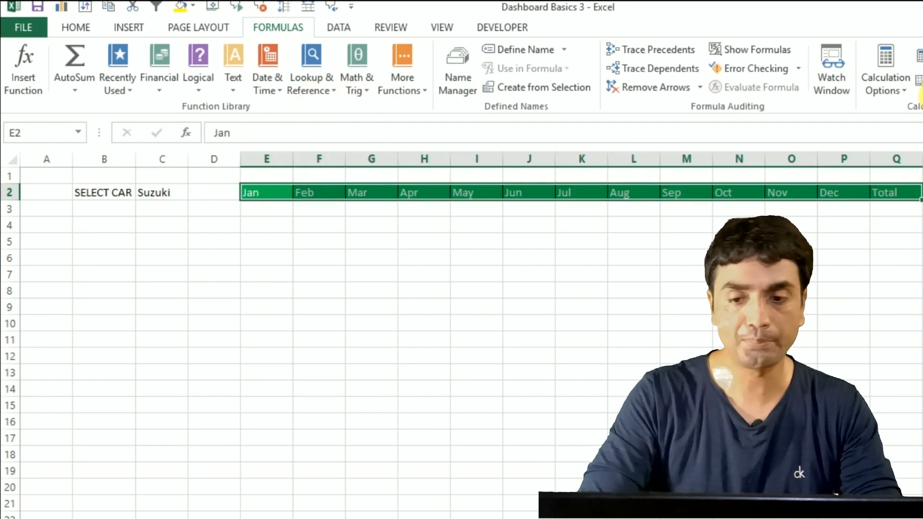
Step: Delete column Q, which holds the pasted Total header
left_click(904, 161)
right_click(903, 162)
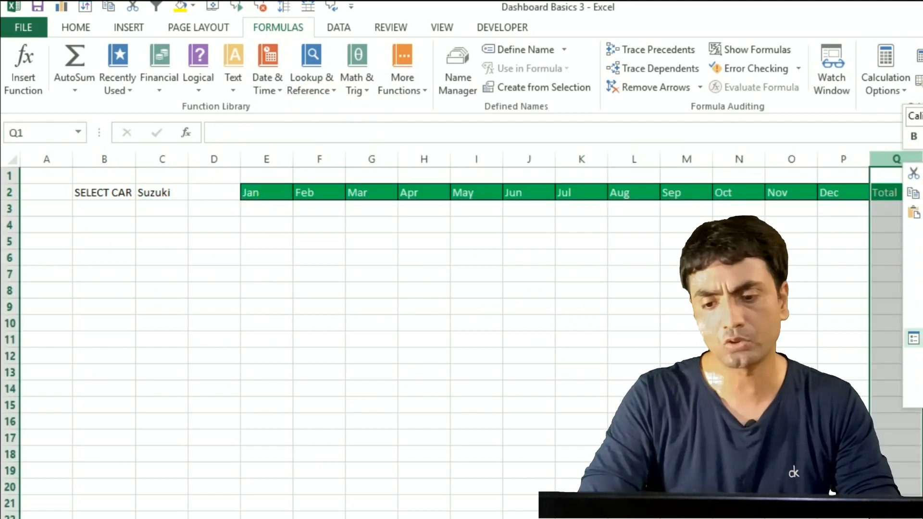
left_click(915, 298)
left_click(662, 273)
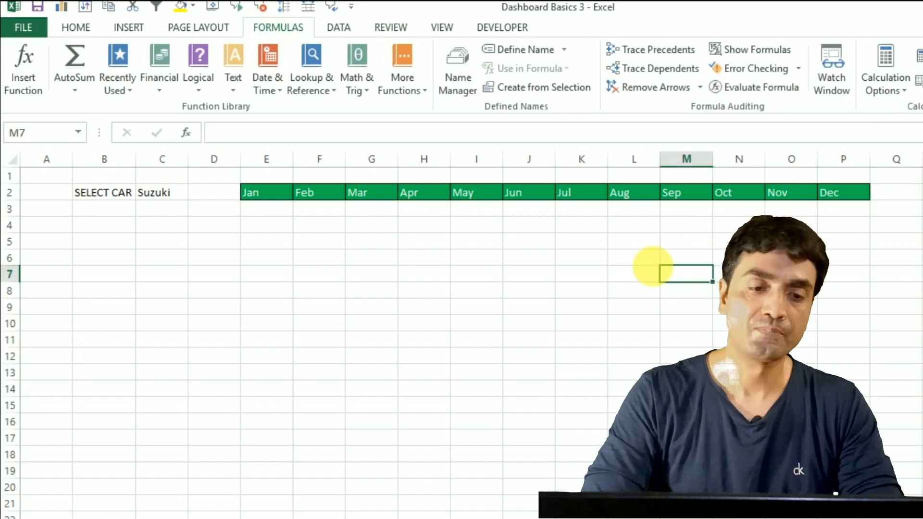
Step: Apply all borders to the month headers and the empty row beneath them, E2:P3
left_click(269, 198)
left_click_drag(274, 206, 275, 206)
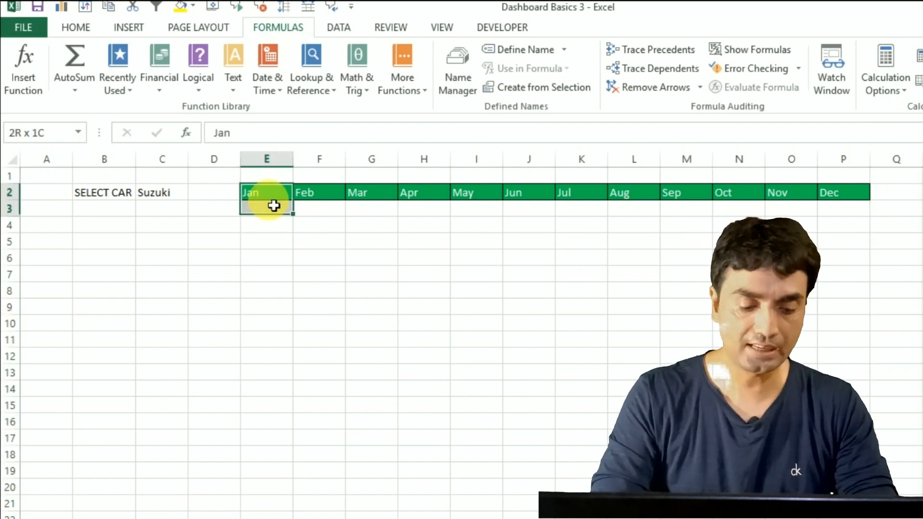
key("ctrl+shift+Right")
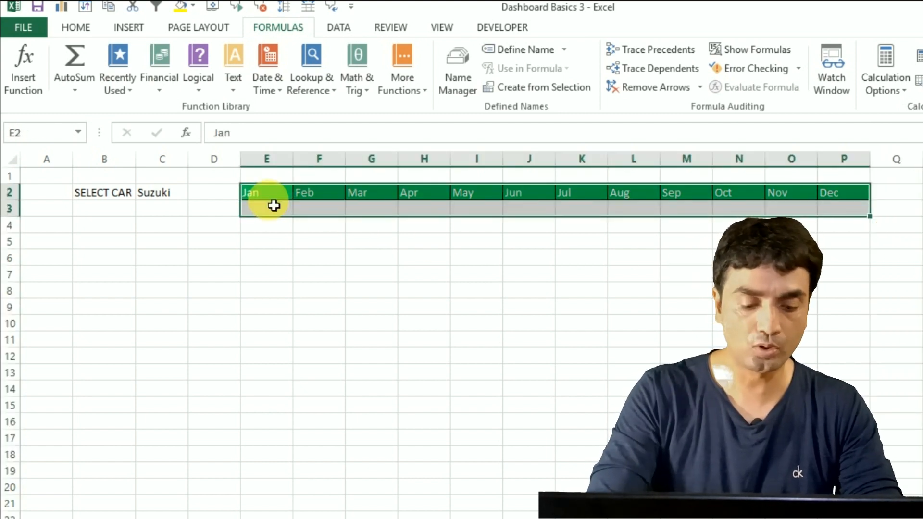
key("alt+h")
key("b")
key("a")
left_click(276, 206)
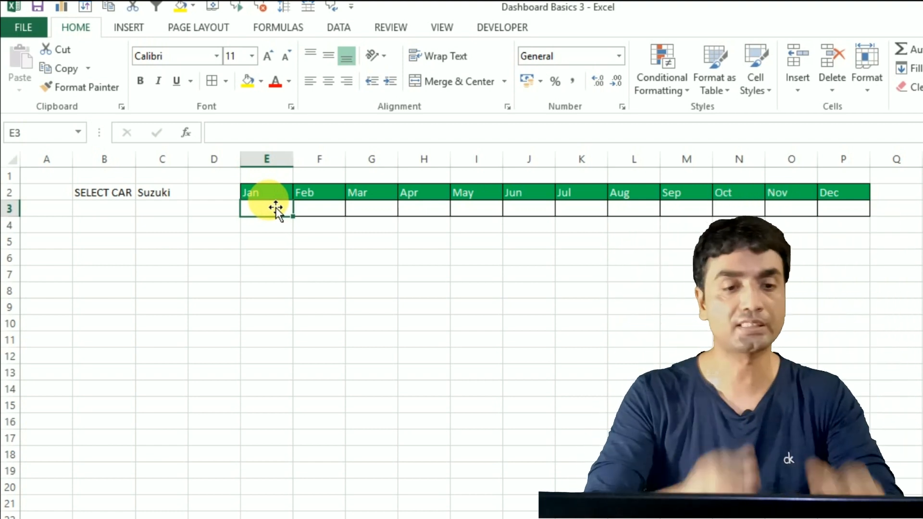
Step: Enter the labels MAX SALE in B5 and MIN SALE in B6
left_click(147, 246)
left_click(70, 255)
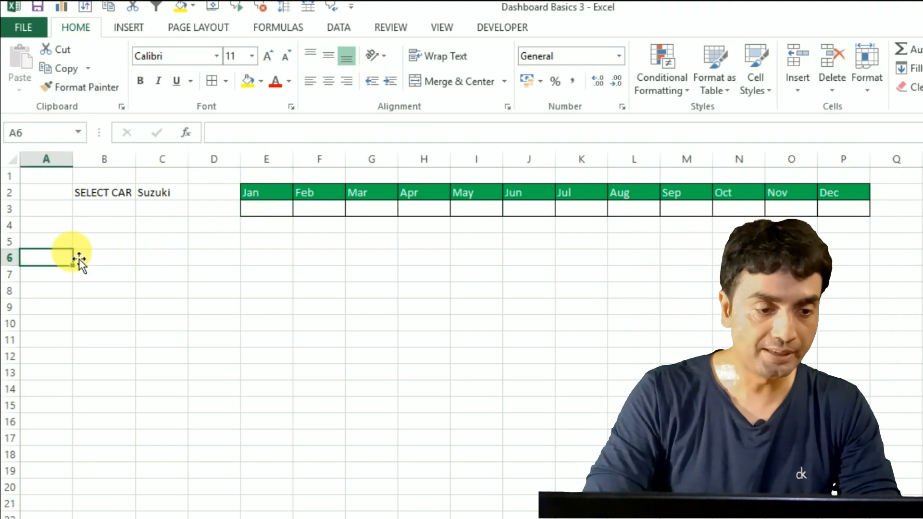
left_click(100, 243)
type("MAX")
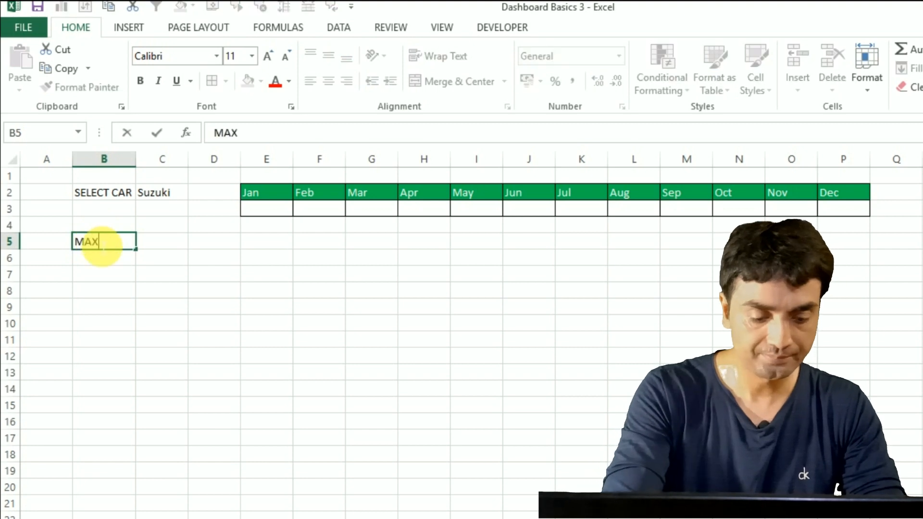
key("Return")
type("MIN SALE")
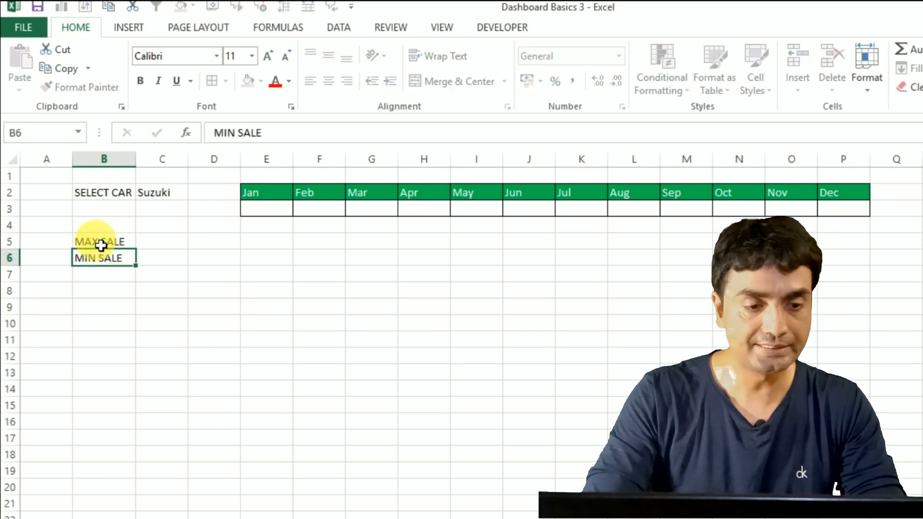
Step: Apply all borders to the MAX SALE and MIN SALE block, B5:C6
key("Up")
key("Right")
key("Left")
key("shift+Right")
key("shift+Down")
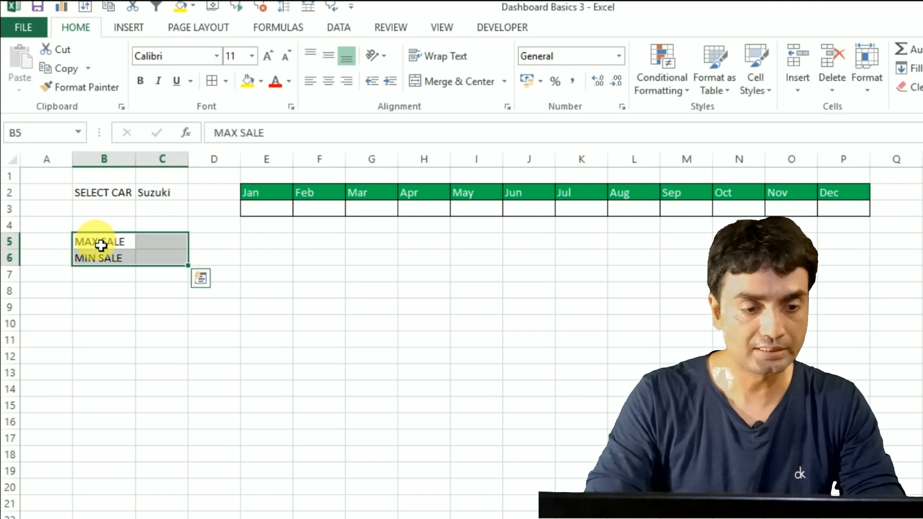
key("alt")
key("h")
key("b")
key("a")
key("Right")
key("Right")
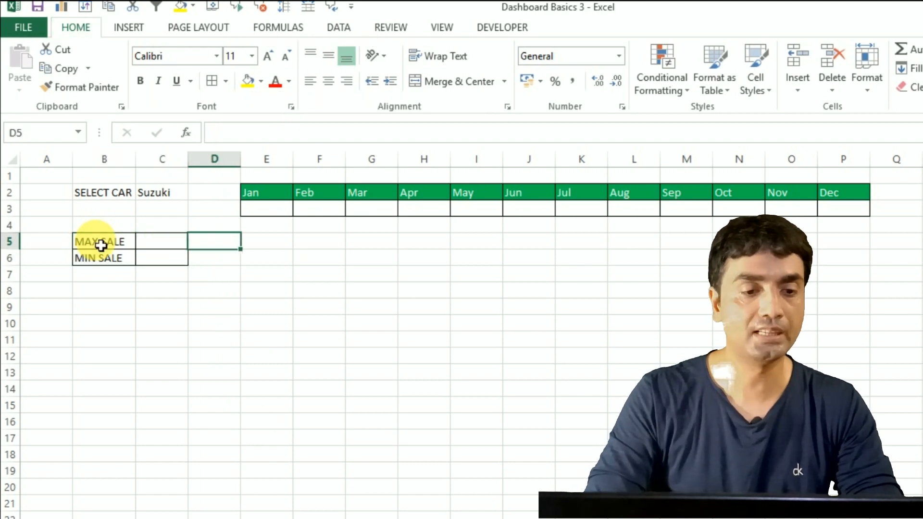
Step: Begin a VLOOKUP formula in E3 with the absolute reference $C$2 as the lookup value
key("Up")
key("Up")
key("Right")
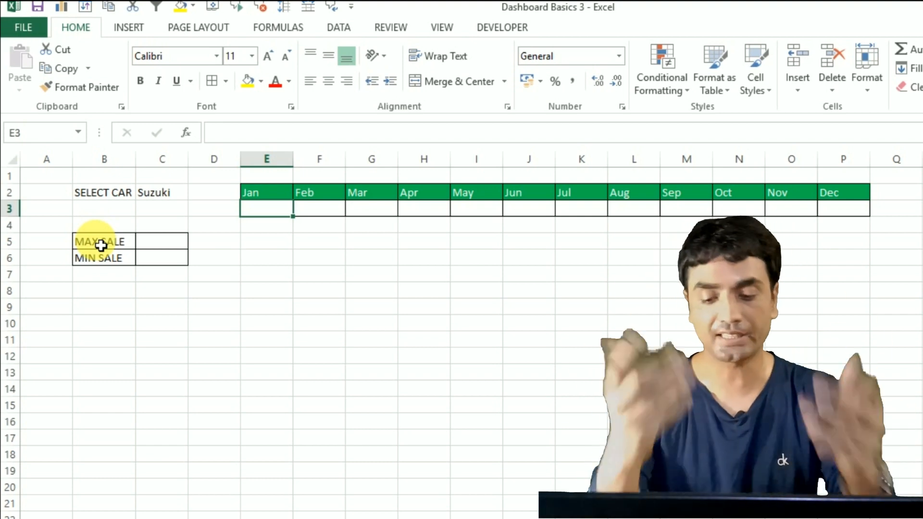
type("=VL")
key("Tab")
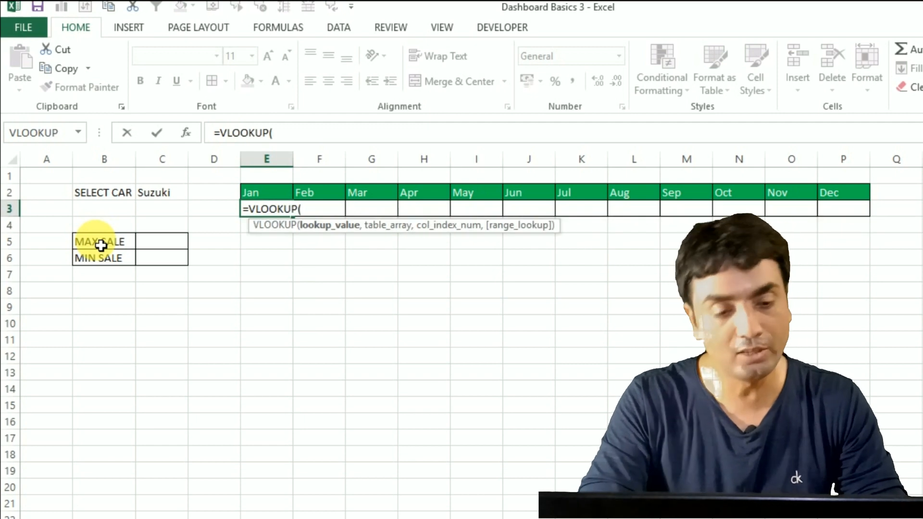
left_click(163, 198)
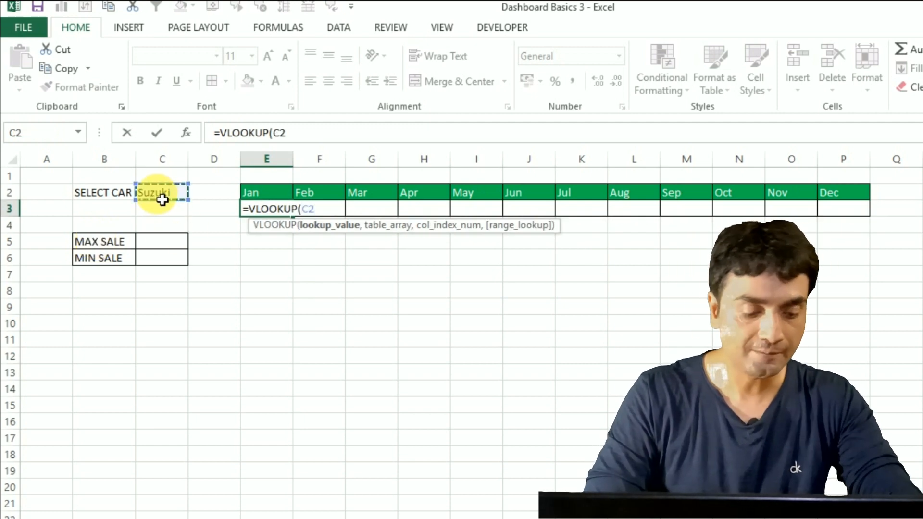
type(",")
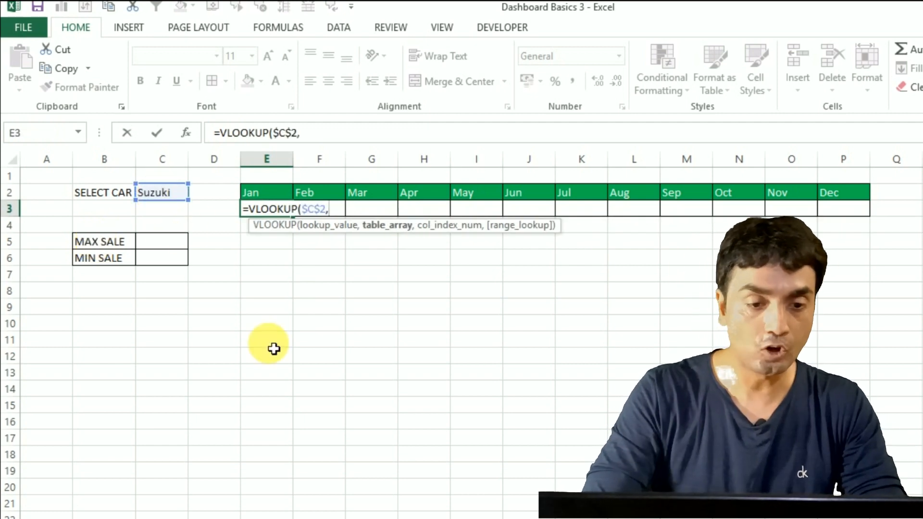
Step: Set the VLOOKUP's table array to $A$2:$P$13 of the Vlookup with dropdown dashboard sheet and start a COLUMNS function as its column index
left_click(178, 518)
left_click(133, 199)
key("Left")
key("Left")
key("ctrl+shift+Down")
key("ctrl+shift+Right")
key("F4")
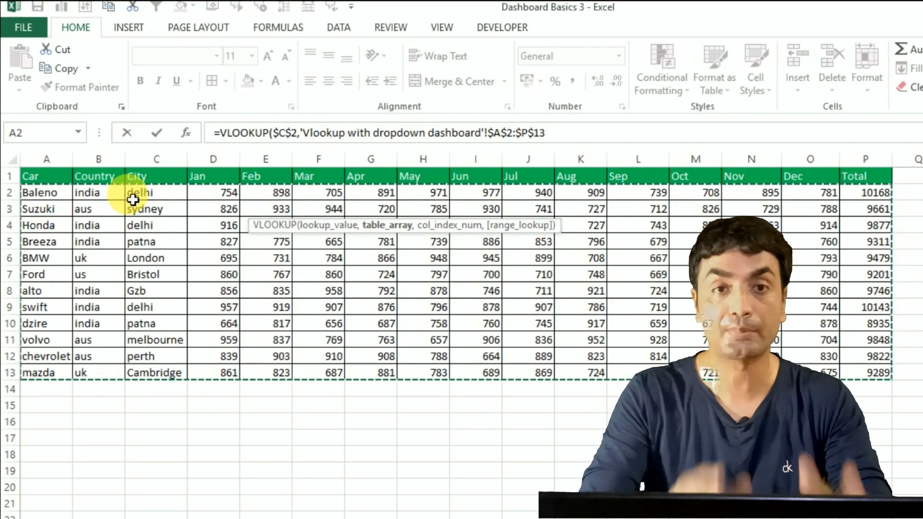
type(",")
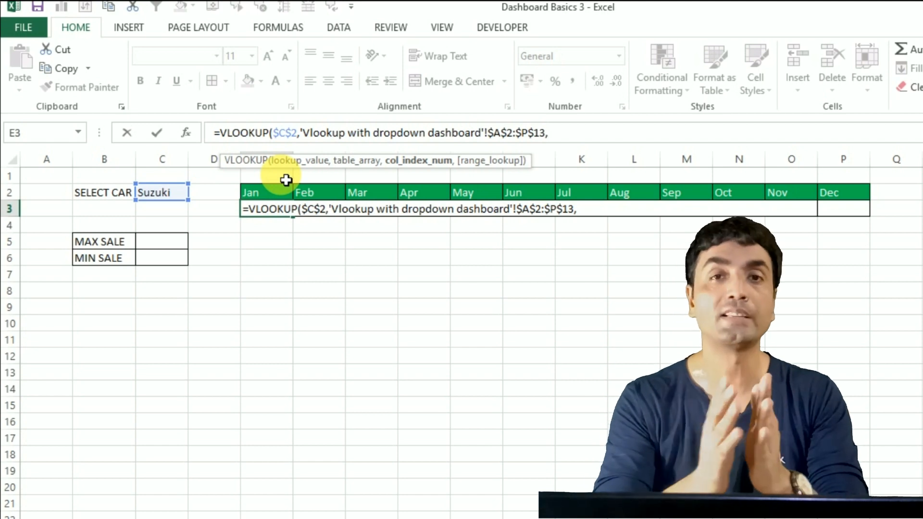
type("COLUMNS(")
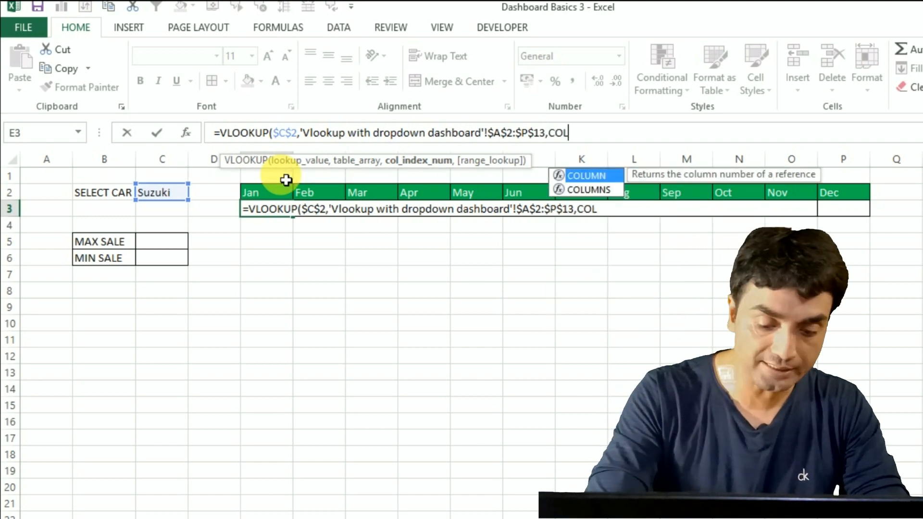
Step: Park the unfinished E3 formula as text, check the Jan column's position in the car sales table, and reactivate the formula
left_click(215, 133)
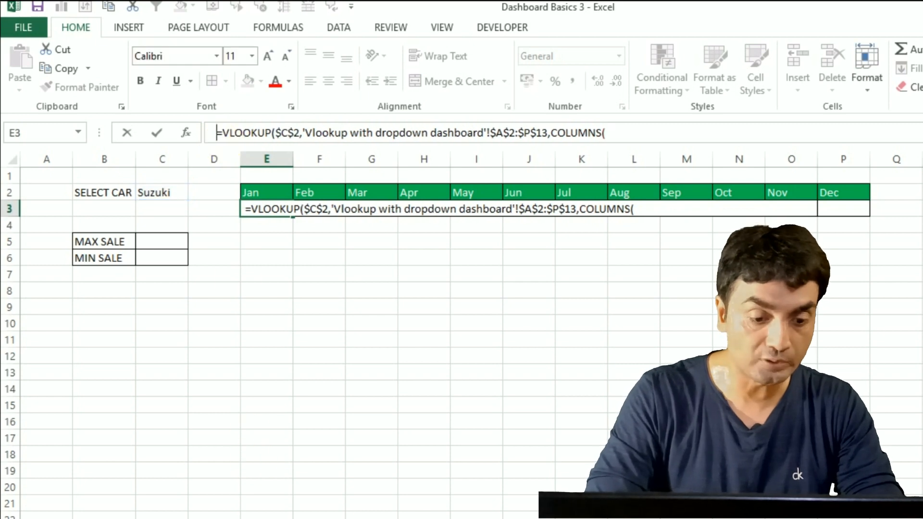
left_click(225, 177)
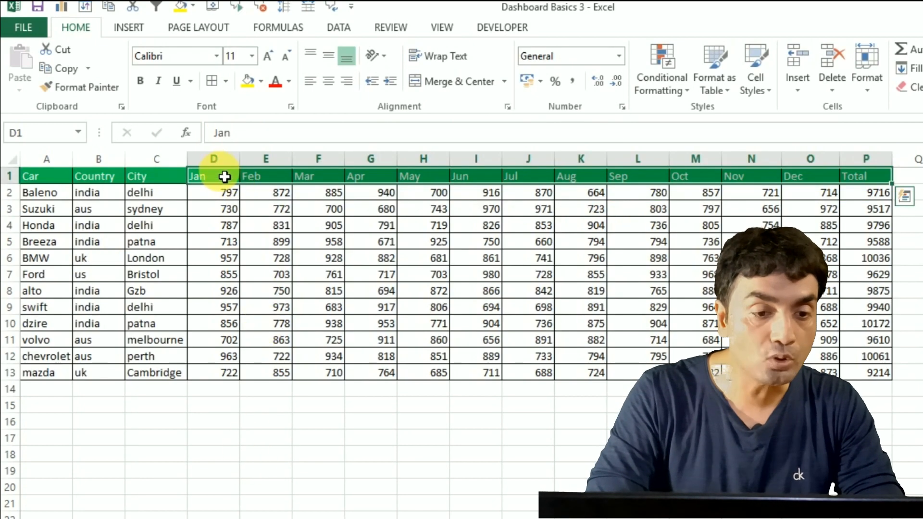
left_click(225, 177)
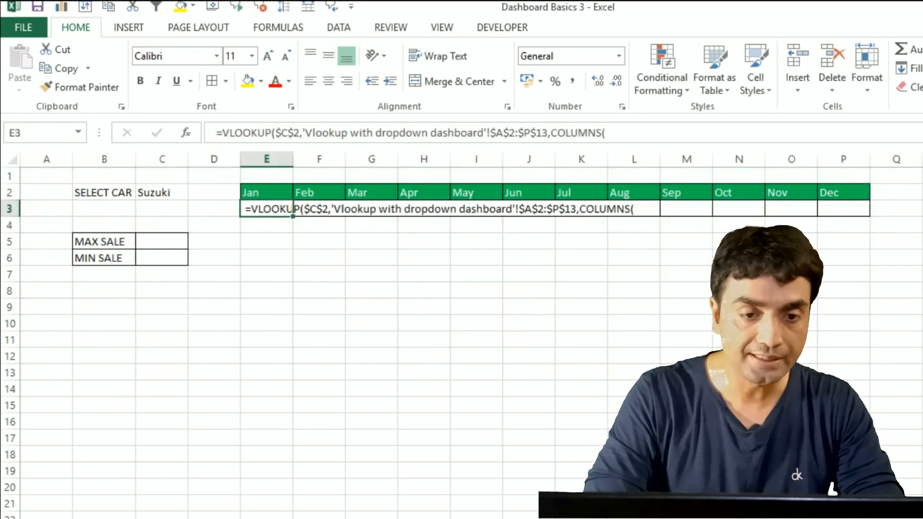
left_click(220, 134)
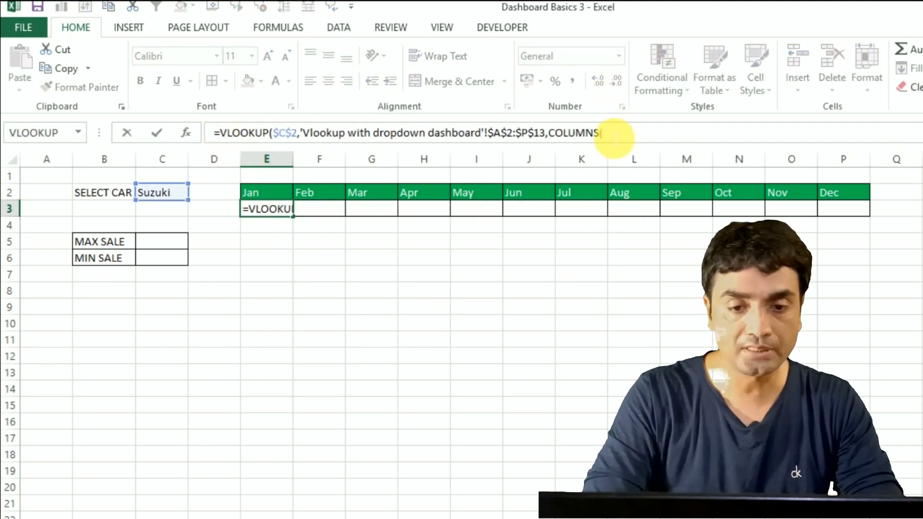
Step: Complete the E3 formula with COLUMNS($E$1:H1) as the column index and 0 for an exact match
left_click(289, 178)
left_click_drag(289, 178, 448, 179)
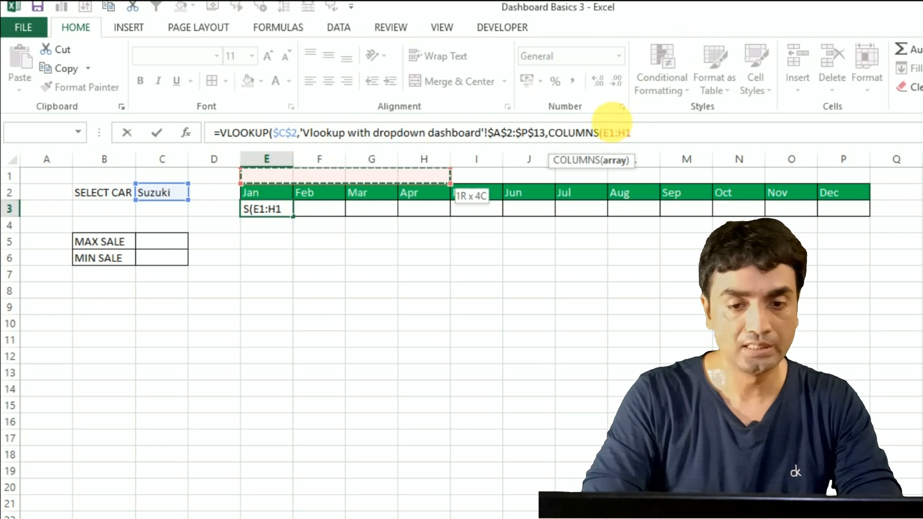
left_click(610, 133)
key("F4")
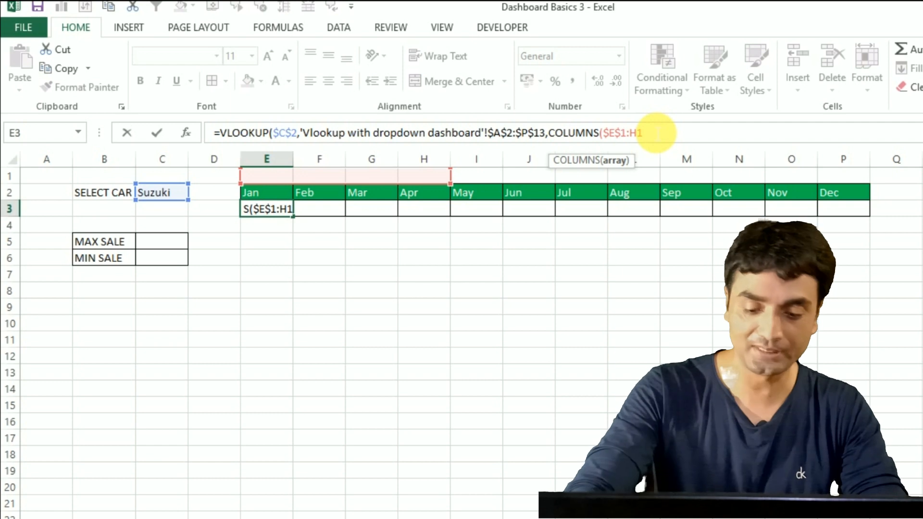
type(",0)")
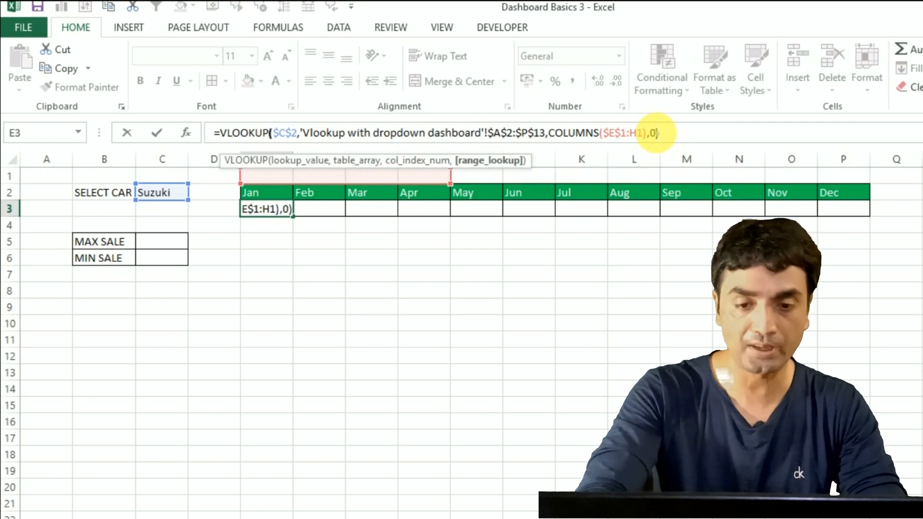
key("Return")
Step: Fill the VLOOKUP formula from E3 across to P3 for all the months
key("Up")
key("shift+Right")
key("shift+Right")
key("shift+Right")
key("shift+Right")
key("shift+Right")
key("shift+Right")
key("shift+Right")
key("shift+Right")
key("shift+Right")
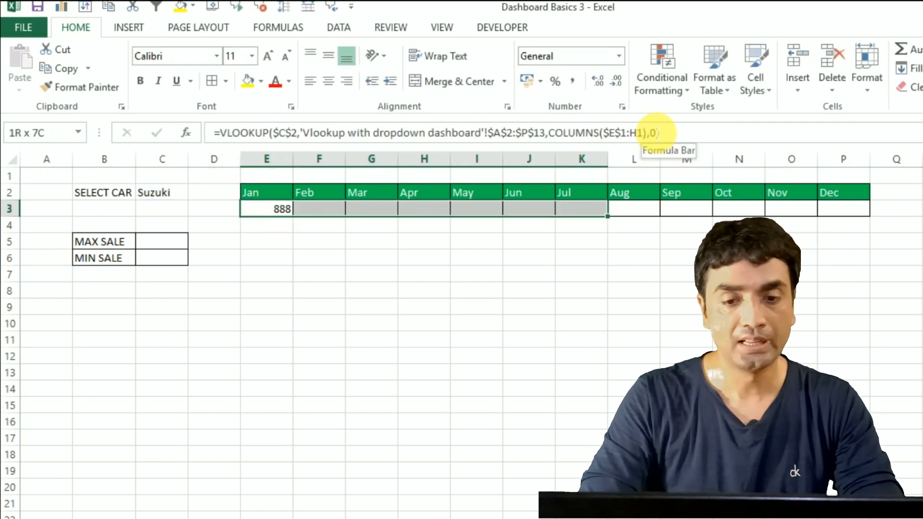
key("shift+Right")
key("shift+Right")
key("ctrl+r")
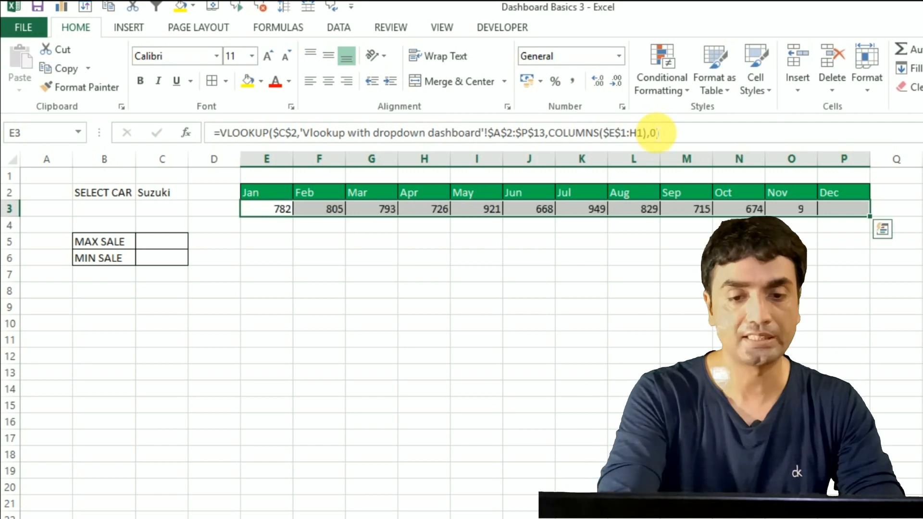
left_click(278, 206)
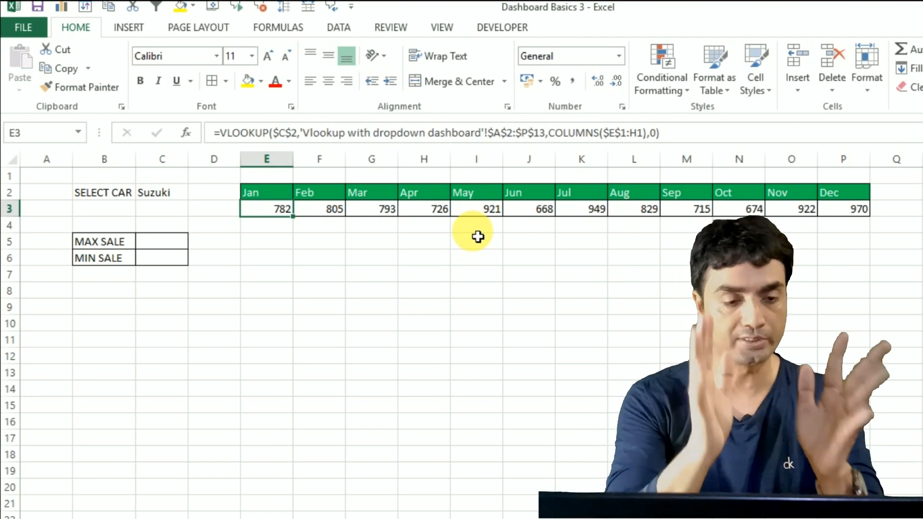
left_click(182, 247)
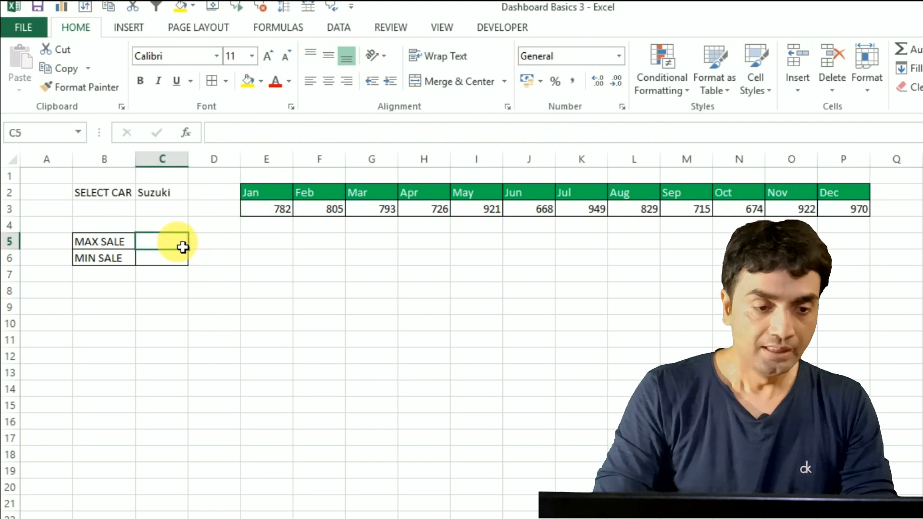
key("Left")
key("Left")
key("Right")
key("Right")
key("Left")
key("Down")
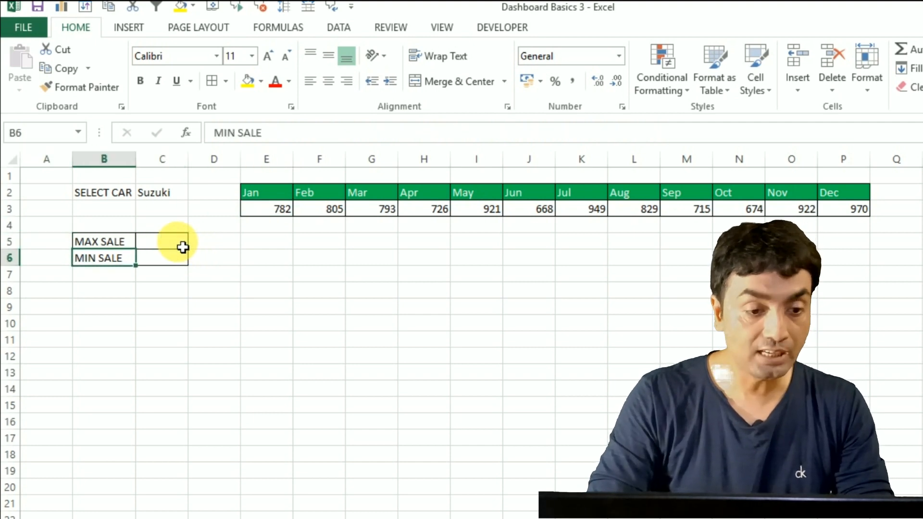
key("Right")
key("Up")
key("Left")
key("Right")
key("Left")
key("Right")
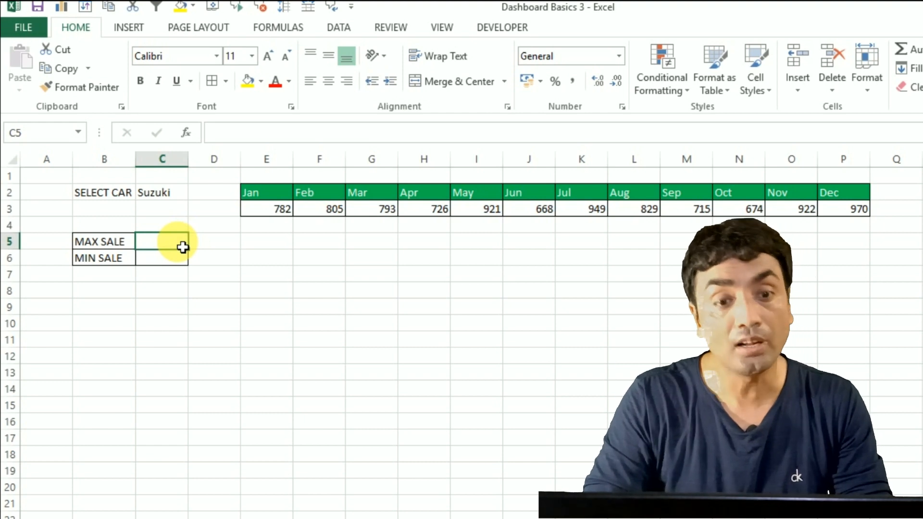
Step: Name the monthly sales range E3:P3 MYDATA
key("Up")
key("Up")
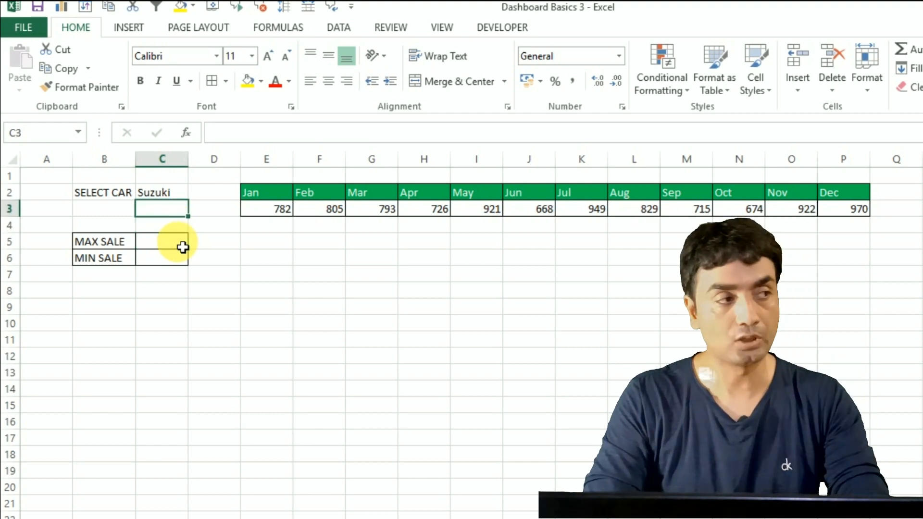
key("Right")
key("Right")
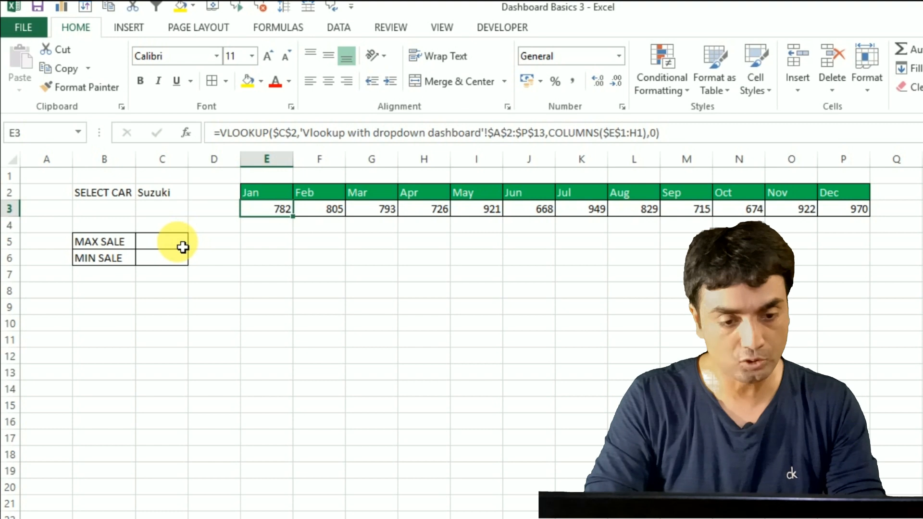
key("ctrl+shift+Right")
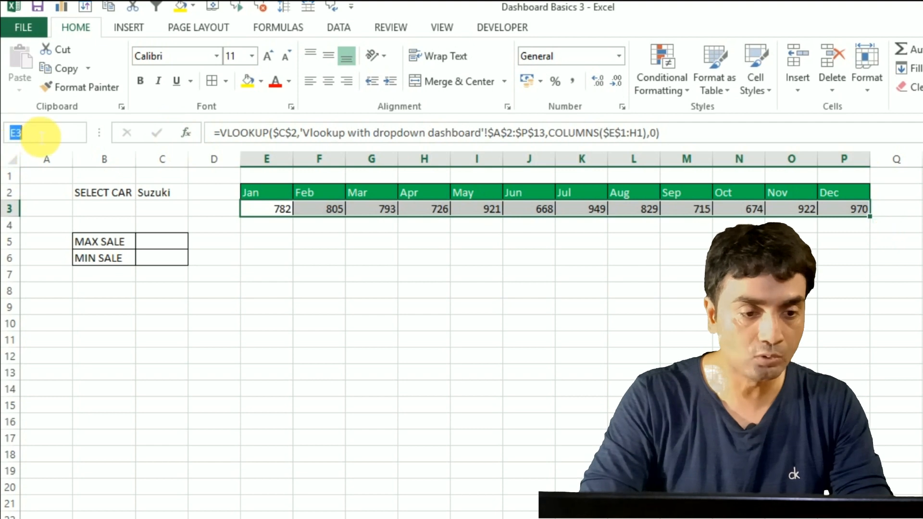
type("MYDATA")
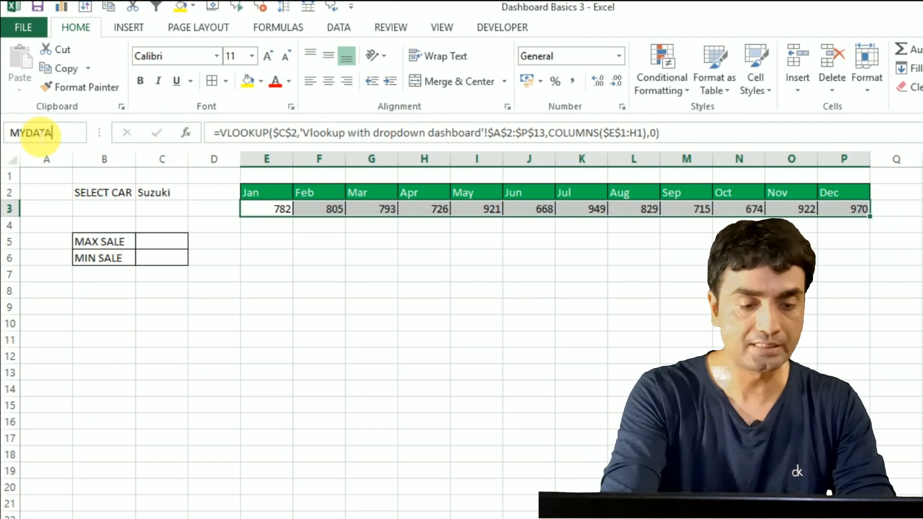
key("Return")
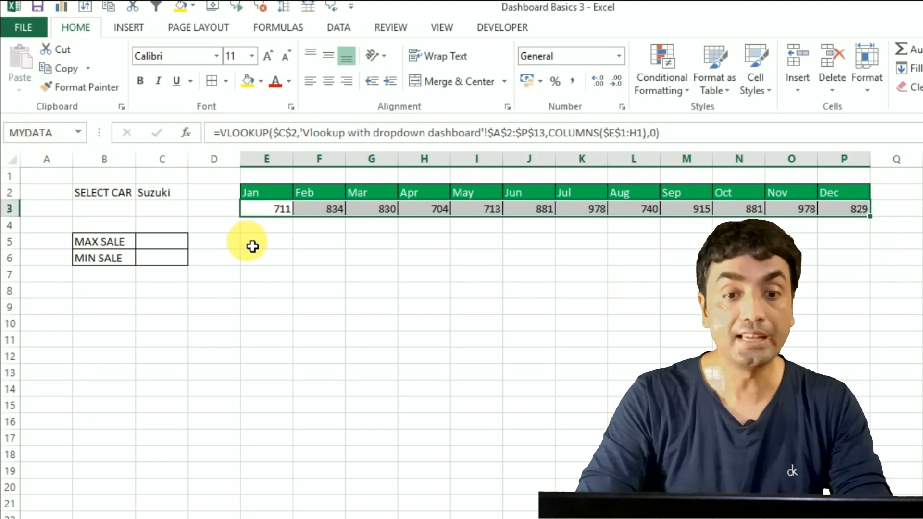
Step: Calculate the maximum sale in C5 with =MAX(MYDATA) and the minimum sale in C6 with =MIN(MYDATA)
left_click(263, 259)
left_click(172, 244)
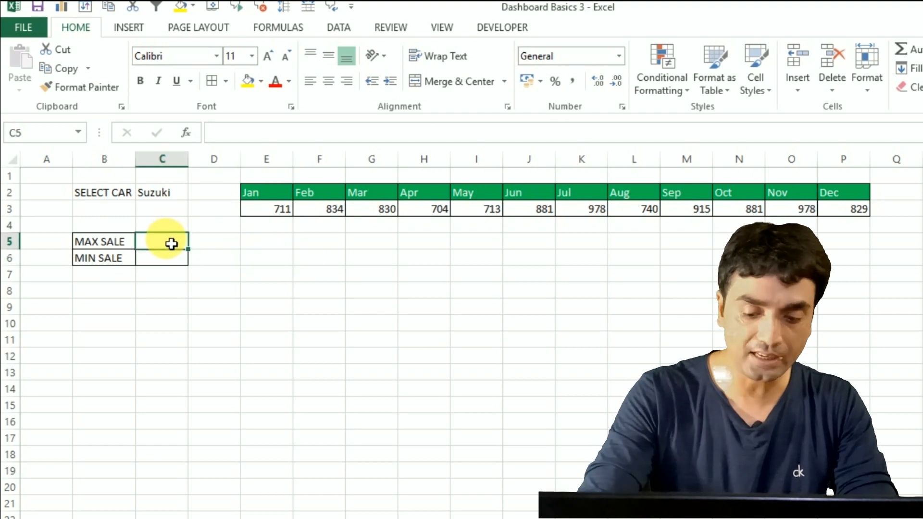
type("=MAX(")
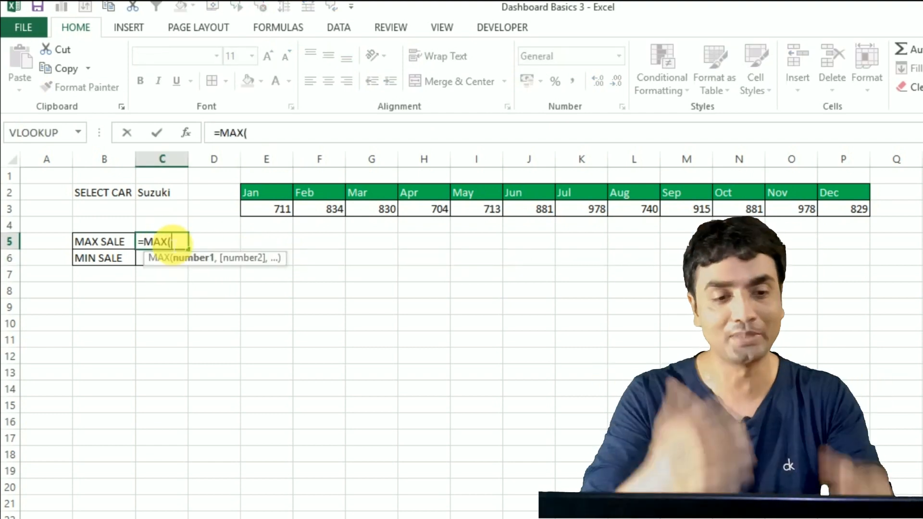
type("MYDATA)")
key("Return")
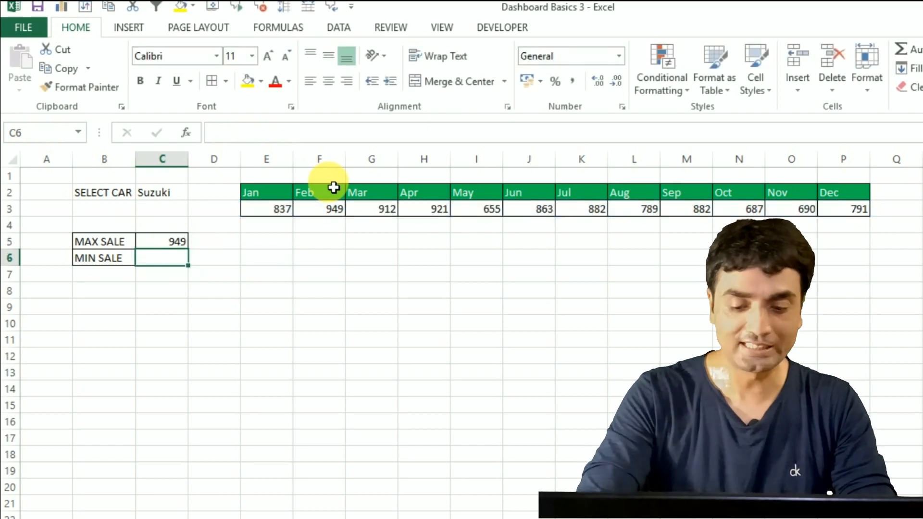
type("=MIN(MYDATA")
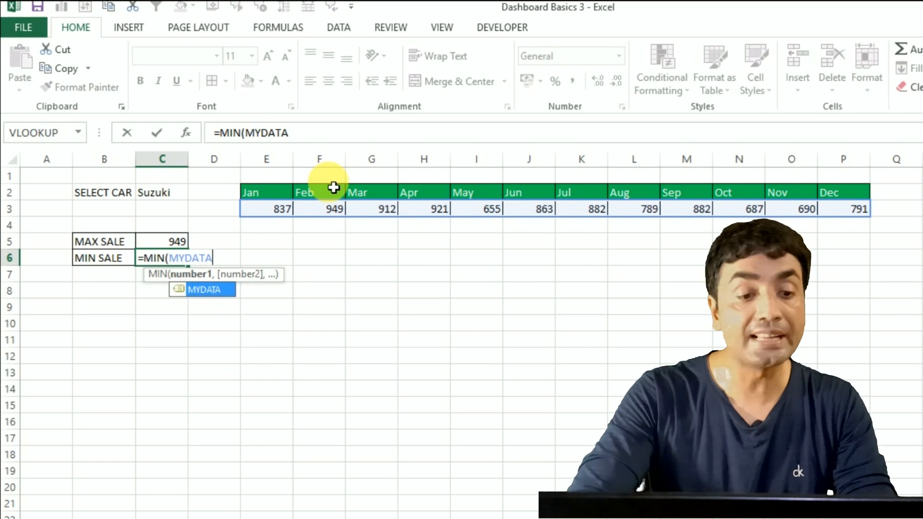
type(")")
key("Return")
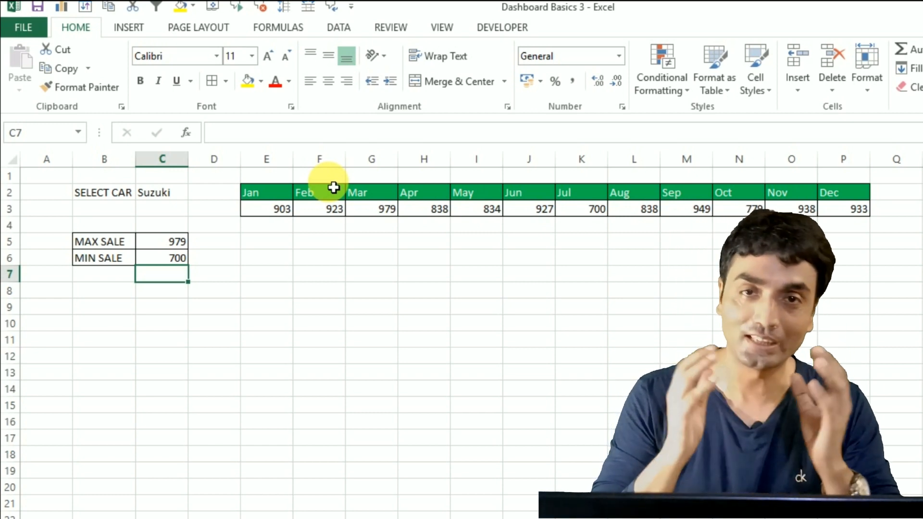
key("Up")
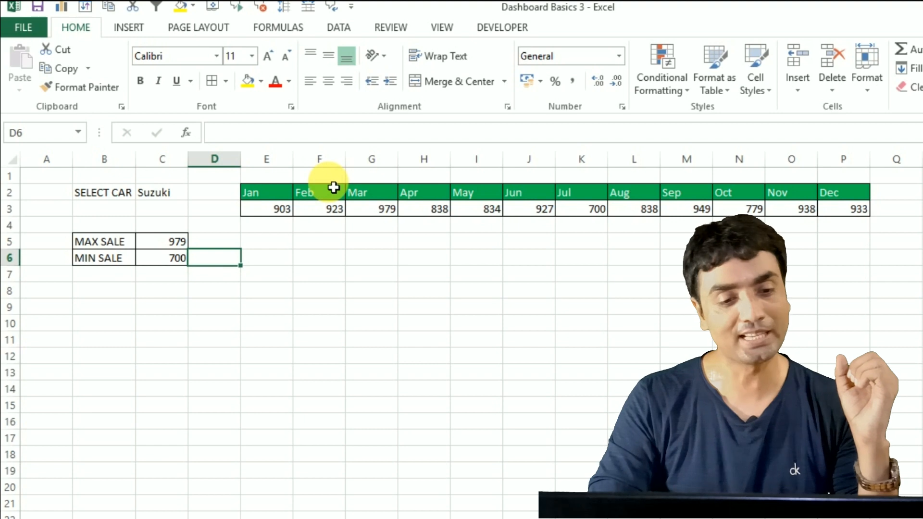
key("Up")
key("Right")
key("Left")
key("Left")
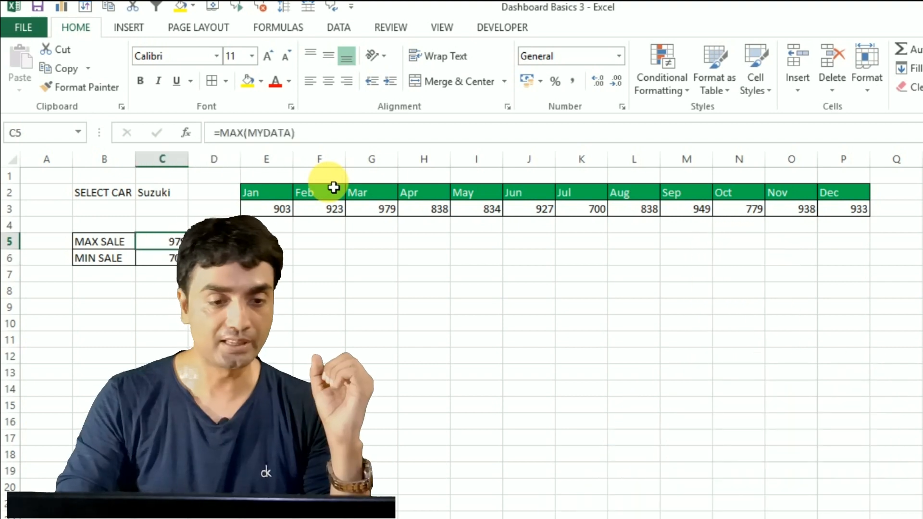
Step: Insert a 2-D pie chart of the monthly sales in E2:P3 and delete its legend
left_click(388, 208)
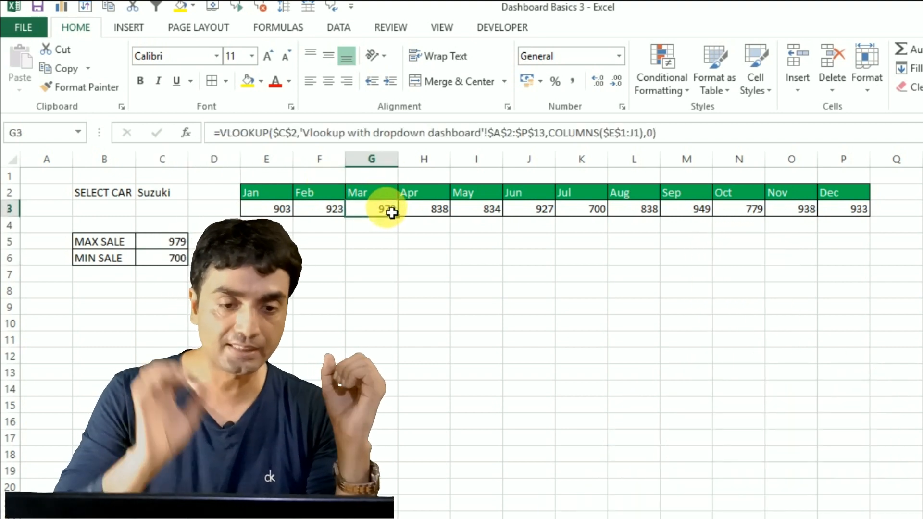
left_click(130, 27)
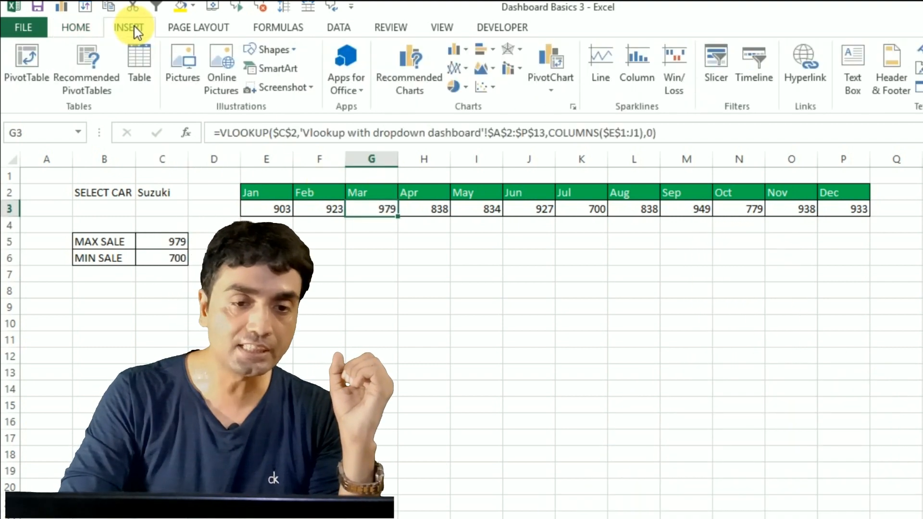
left_click(467, 87)
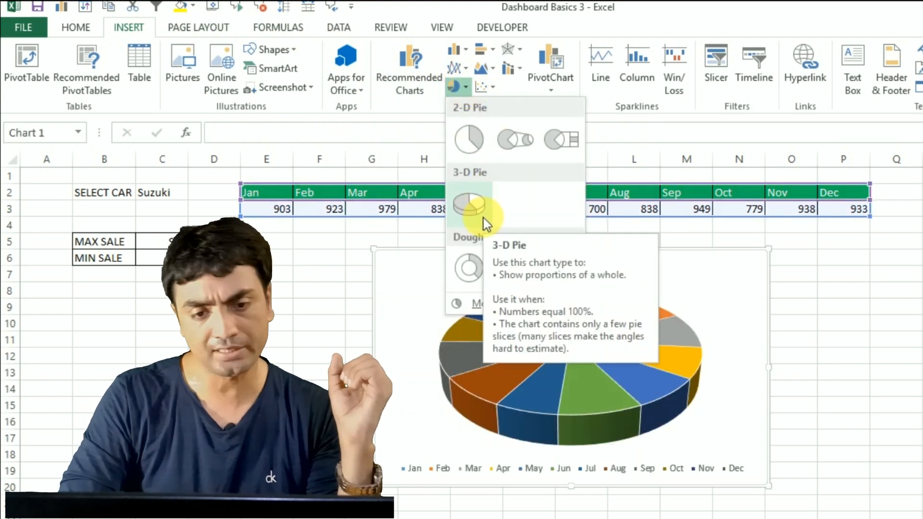
left_click(470, 150)
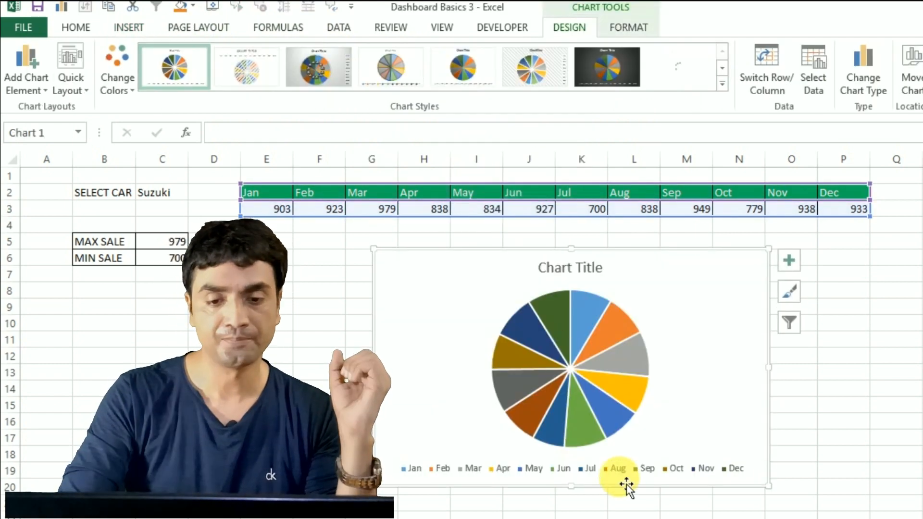
left_click(558, 469)
key("Delete")
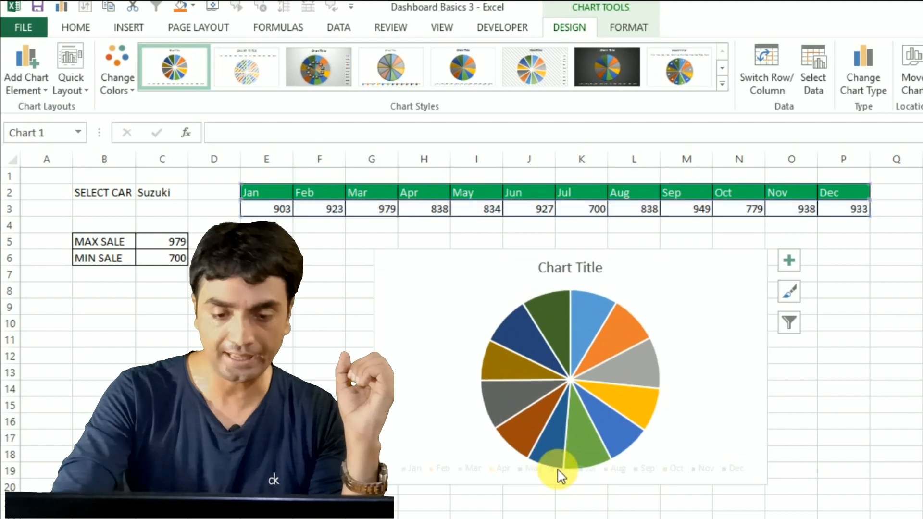
left_click(587, 277)
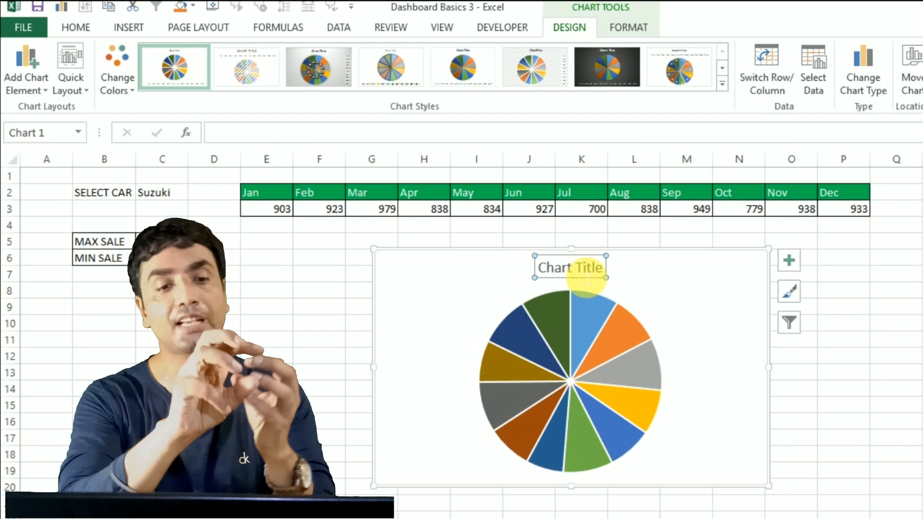
Step: Enter the formula ="Total Sales of "&C2 in B4 to build a heading from the selected car
left_click(130, 225)
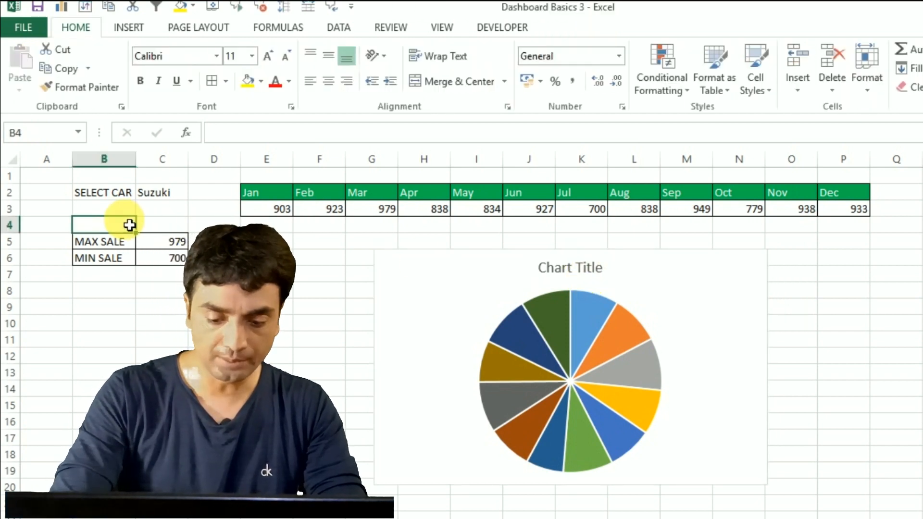
type("=\"tO")
key("BackSpace")
key("BackSpace")
type("tOT")
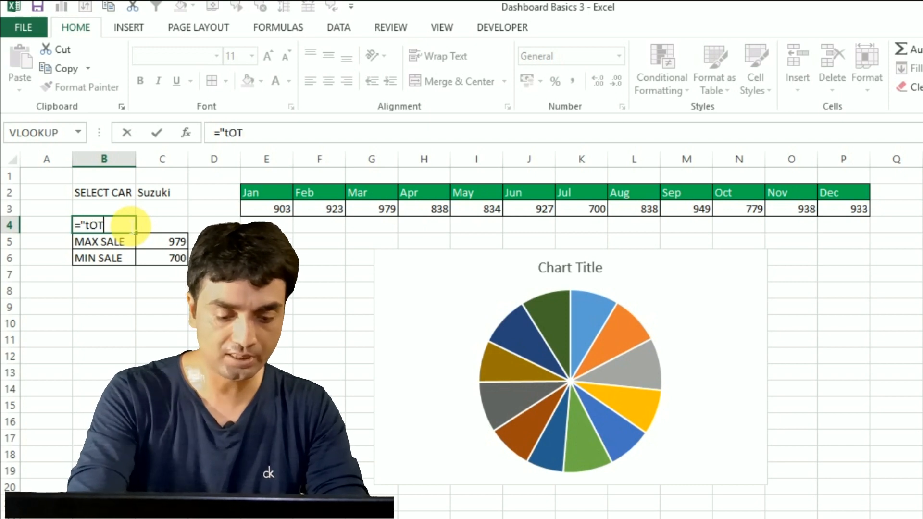
type("AL Sales")
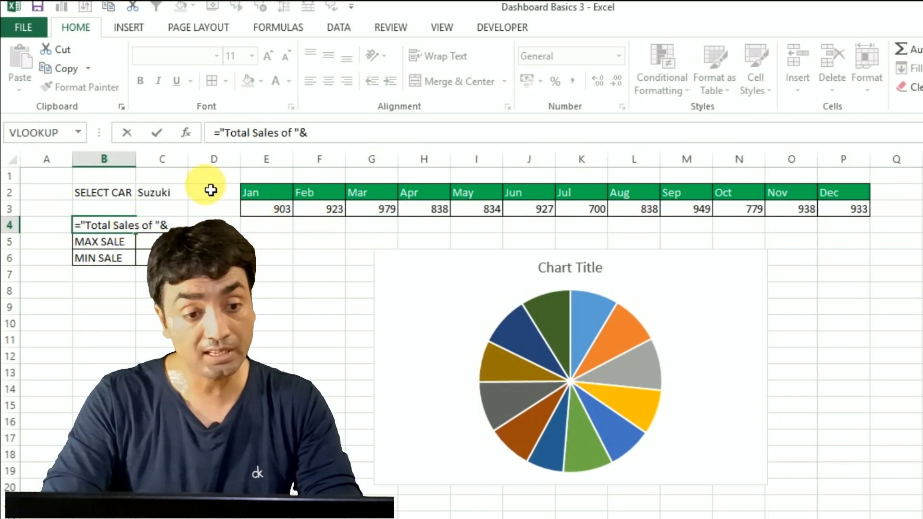
left_click(173, 195)
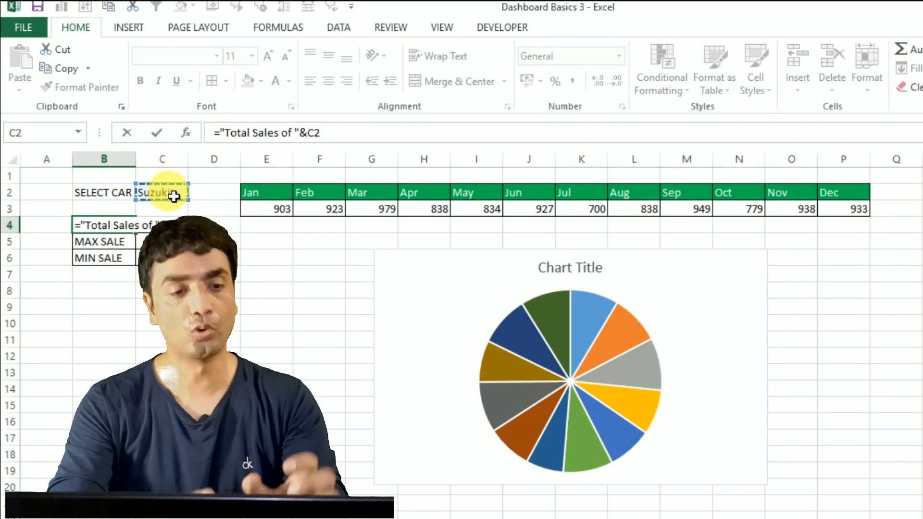
left_click(155, 225)
key("Return")
key("Up")
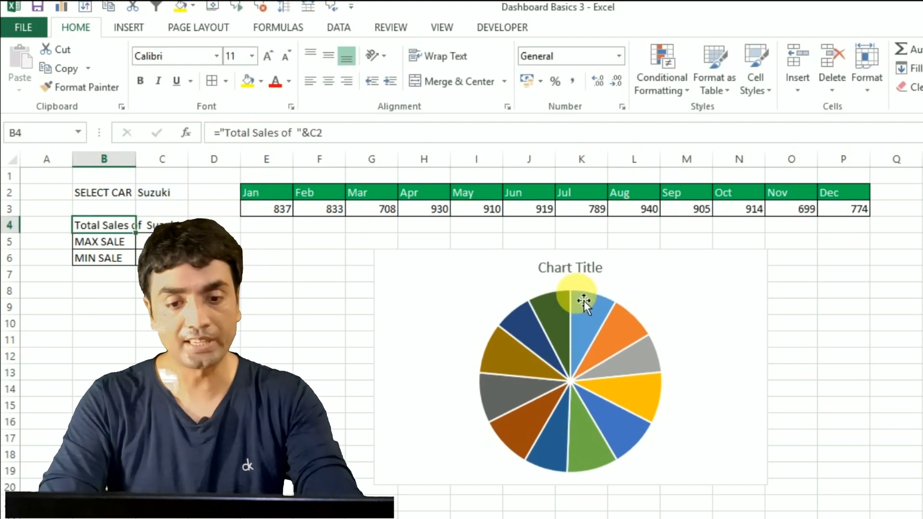
Step: Link the pie chart's title to cell B4 with =dashboard!$B$4
left_click(578, 282)
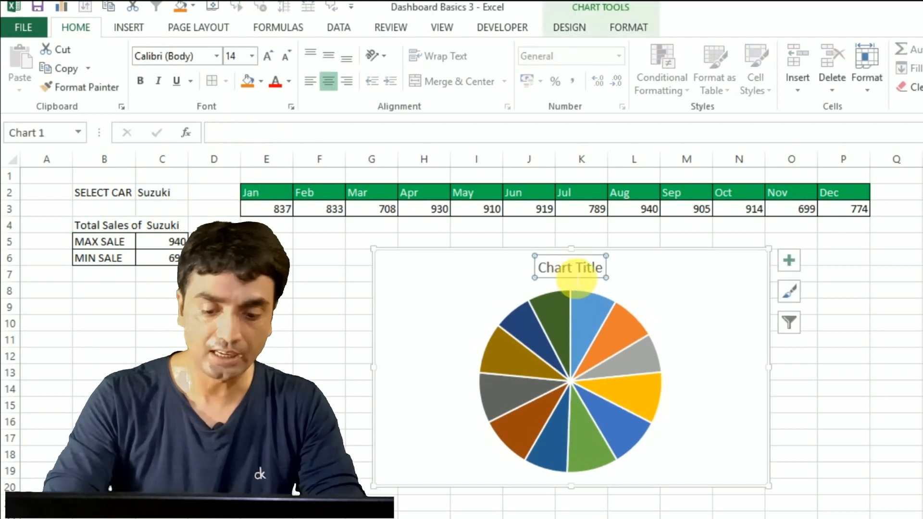
left_click(252, 138)
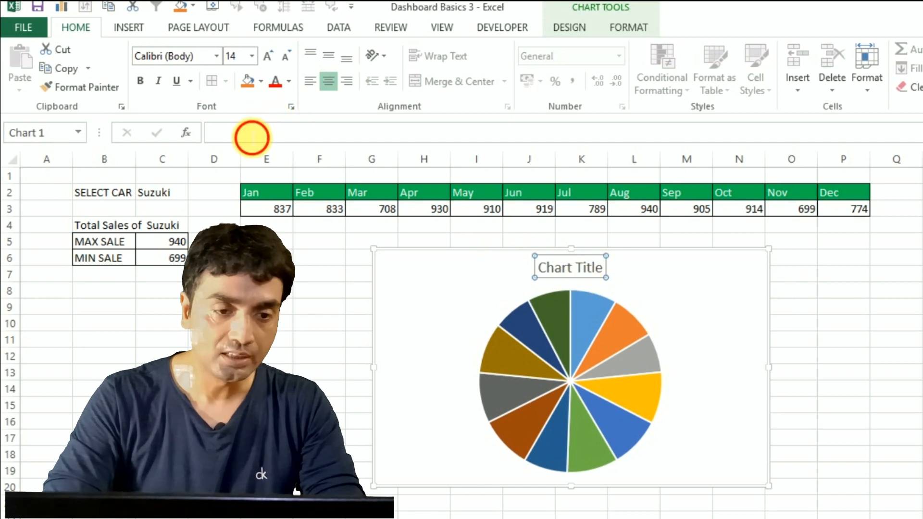
left_click(90, 228)
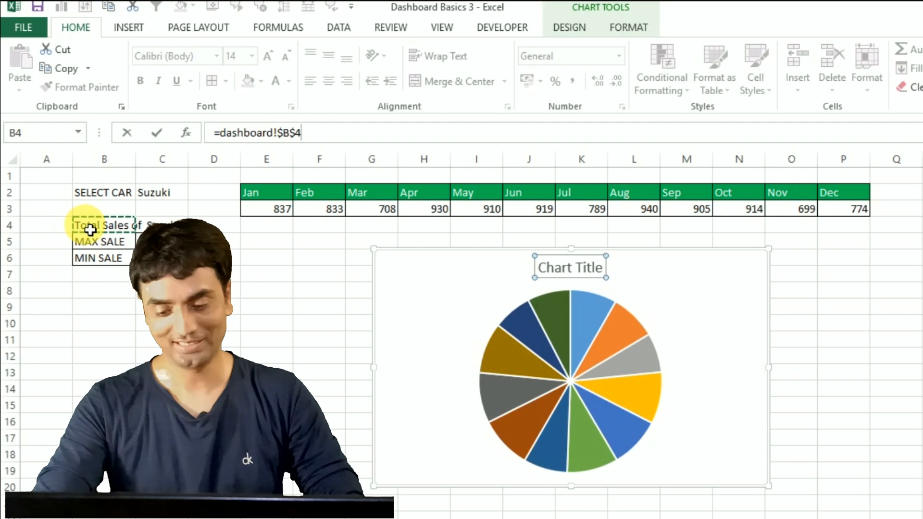
key("Return")
left_click(724, 350)
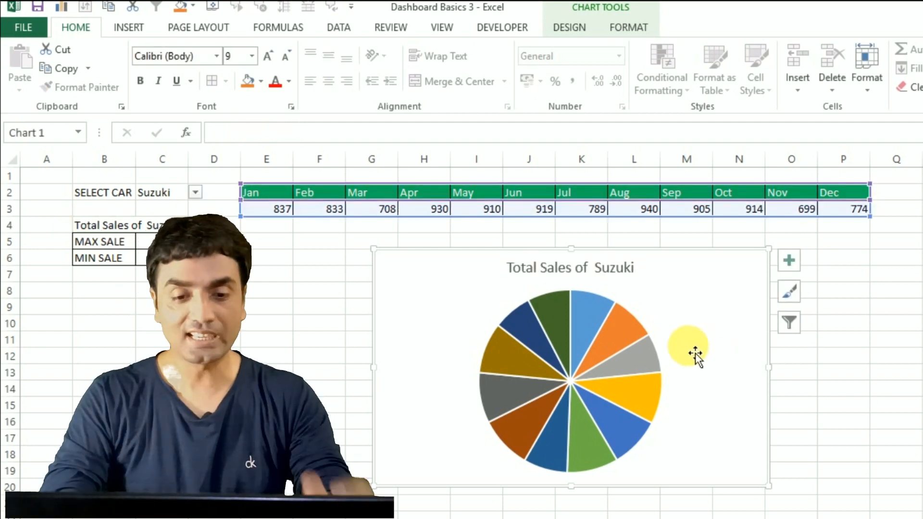
Step: Add data labels to the slices of the pie chart
left_click(625, 345)
right_click(624, 344)
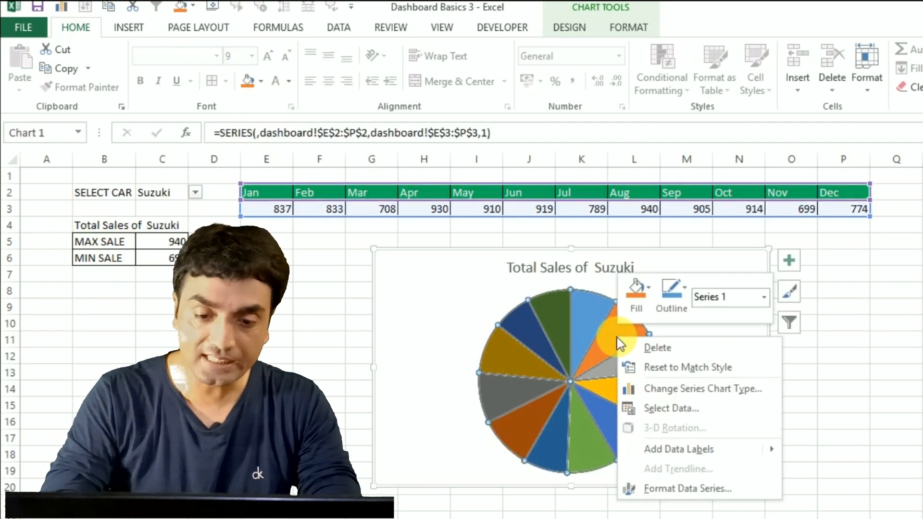
mouse_move(657, 452)
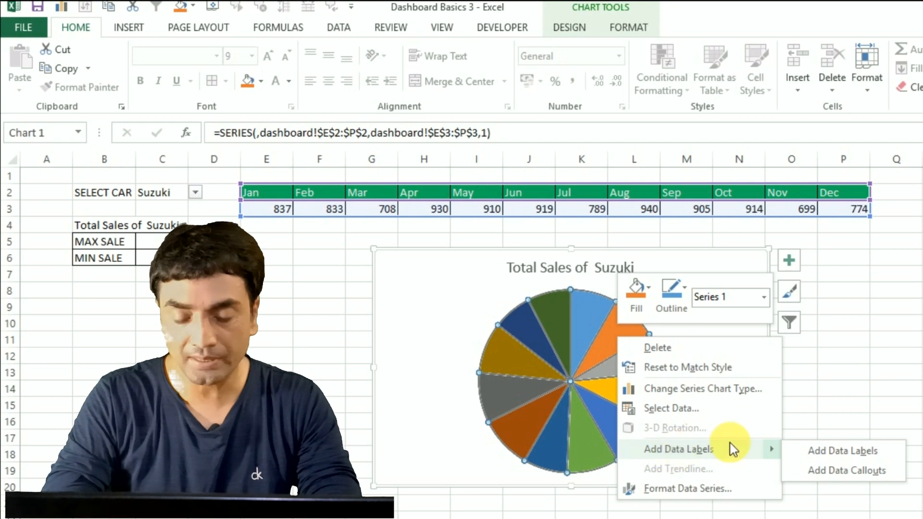
left_click(821, 452)
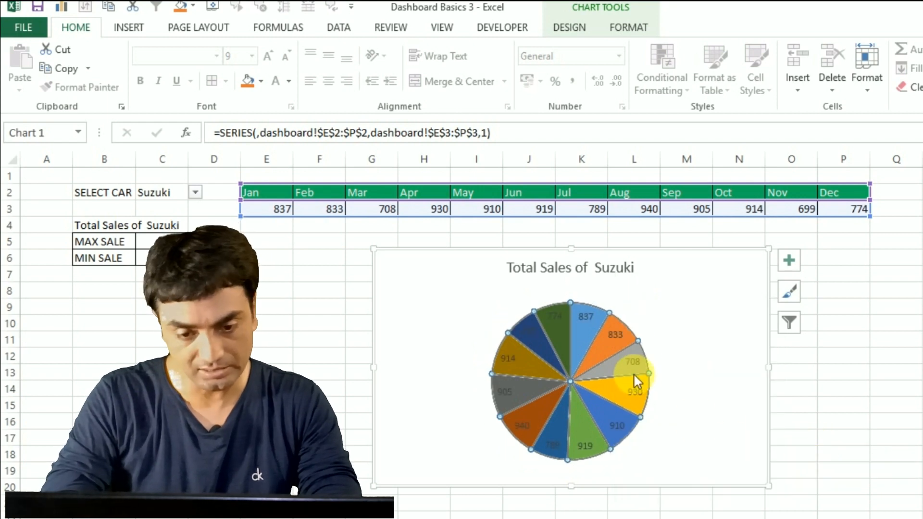
left_click(625, 347)
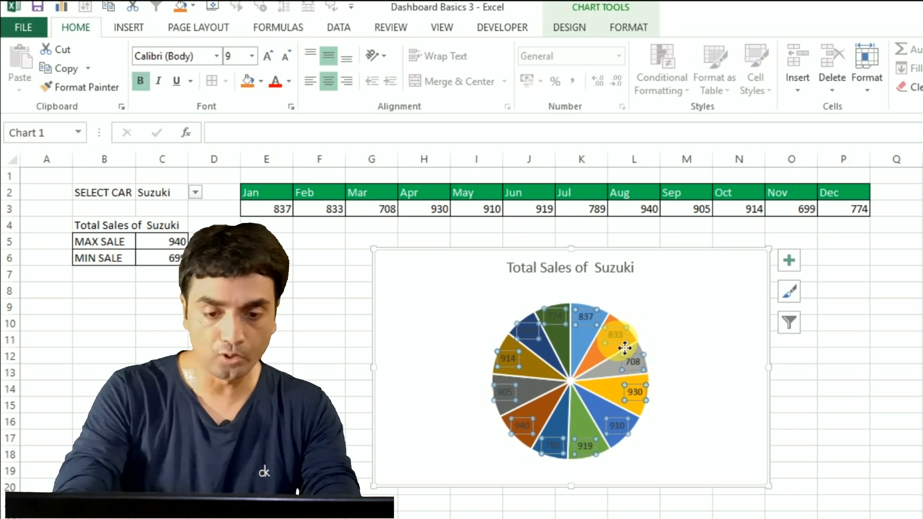
left_click(624, 347)
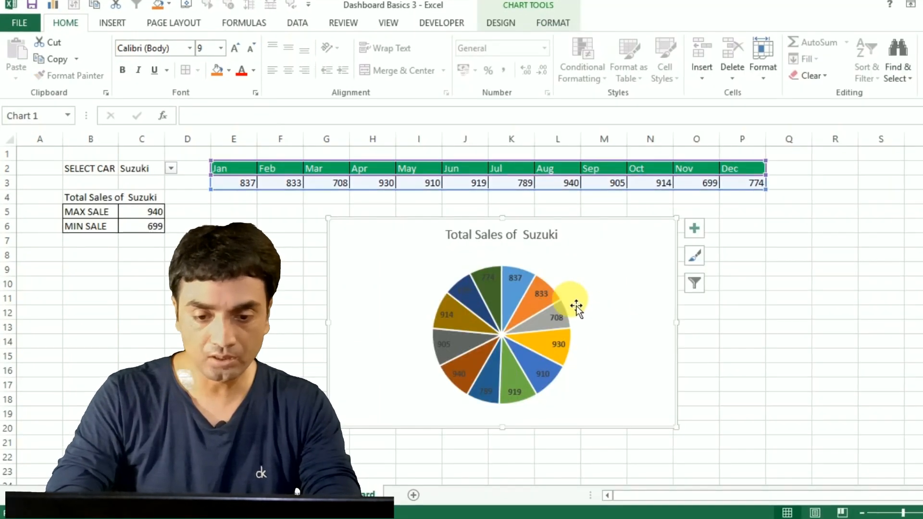
Step: Format the pie chart's data labels to show percentages instead of values
right_click(543, 294)
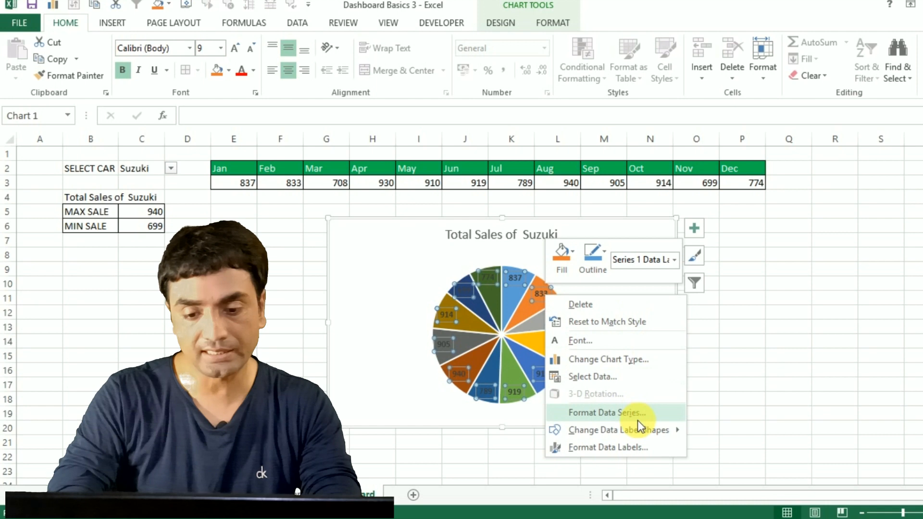
left_click(616, 448)
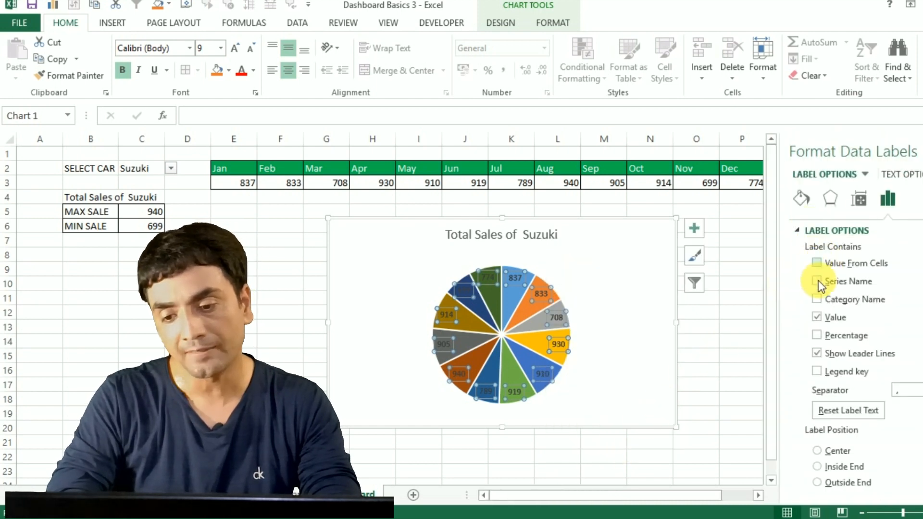
left_click(817, 335)
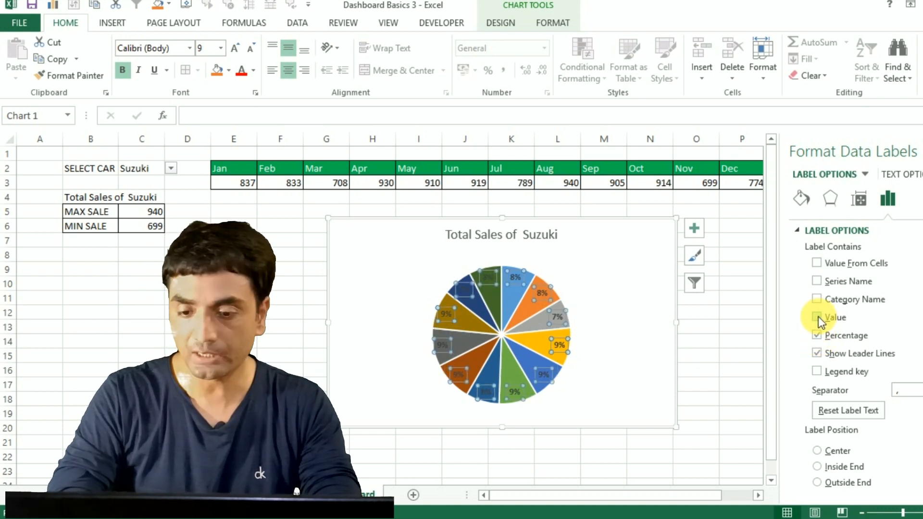
Step: Give the pie chart's data labels a solid white fill
left_click(804, 195)
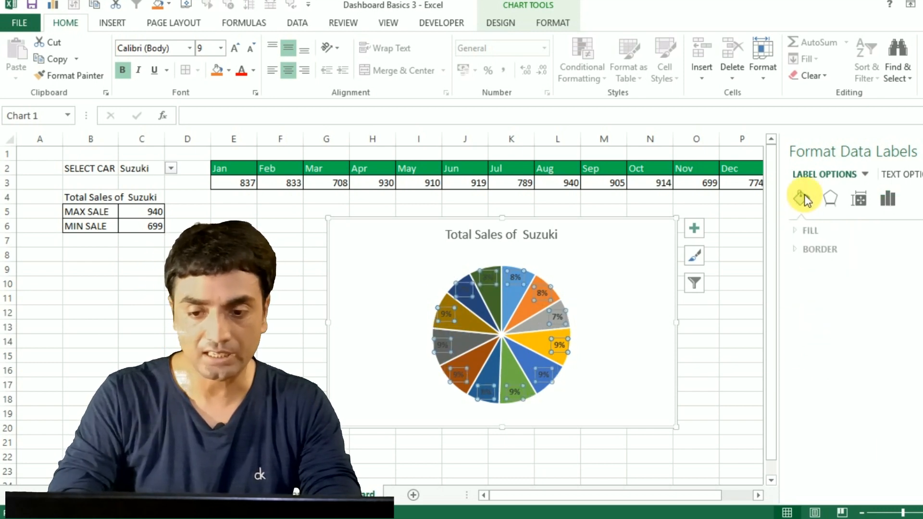
left_click(800, 233)
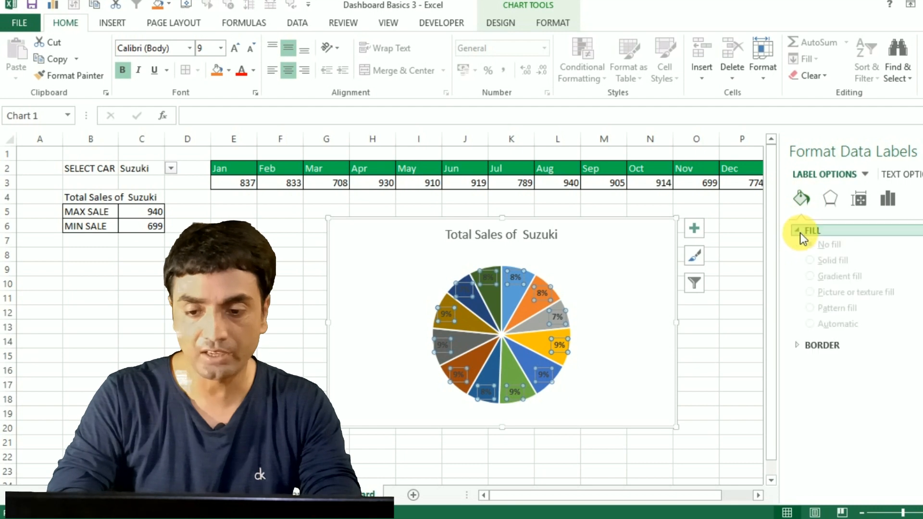
left_click(814, 268)
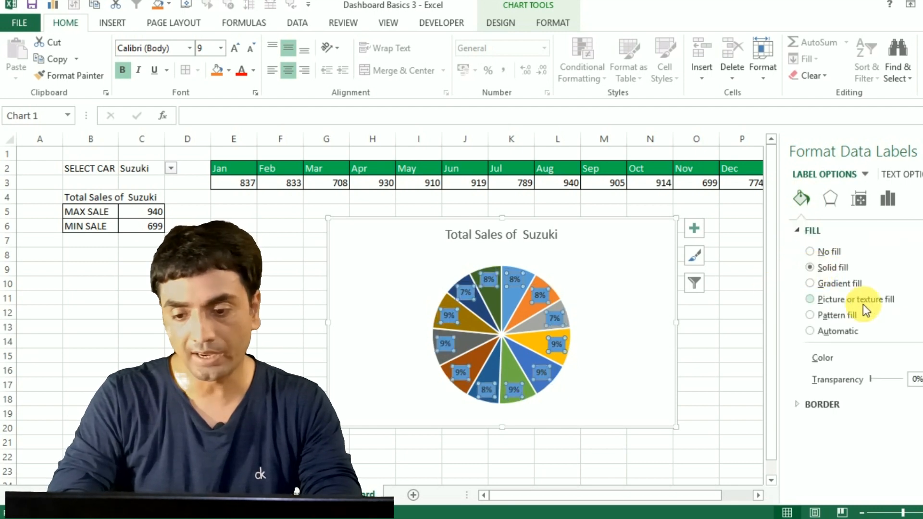
left_click(916, 357)
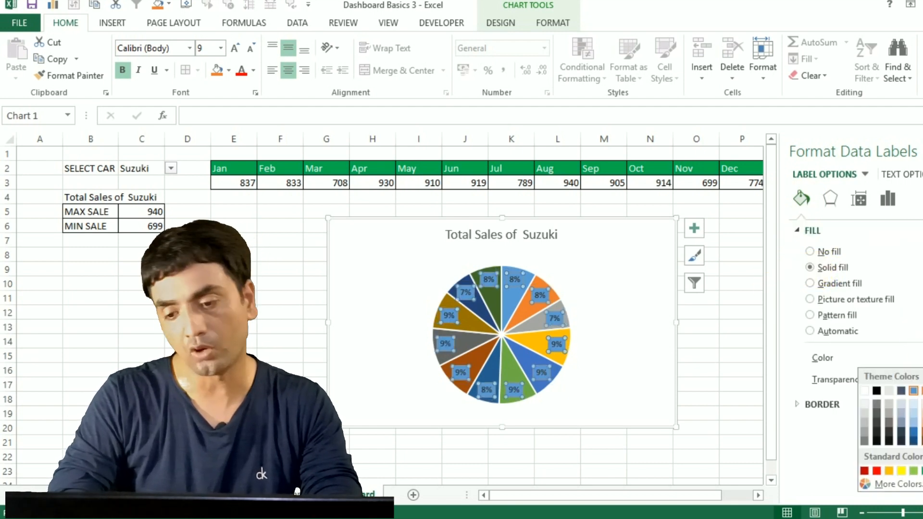
left_click(867, 391)
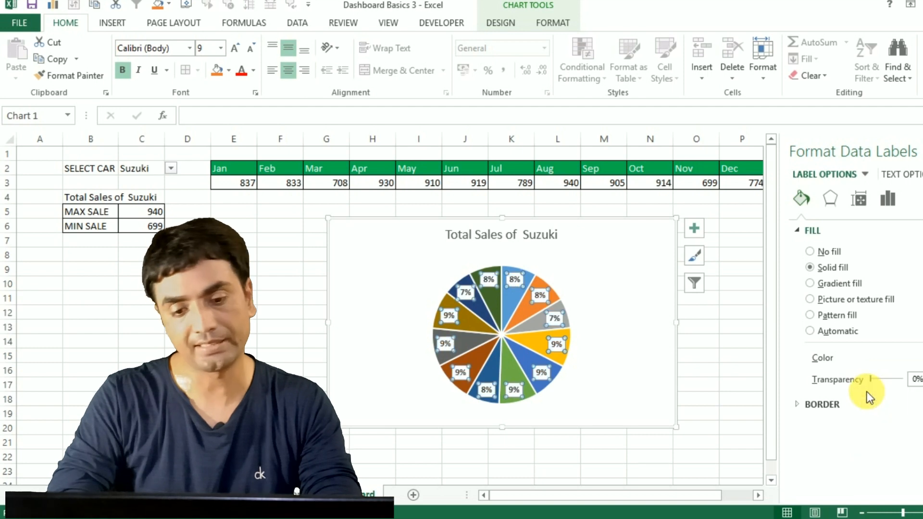
Step: Move the pie chart beneath the monthly sales table, aligned with column E, and enlarge it down to about row 22
left_click(715, 356)
left_click_drag(362, 230, 239, 217)
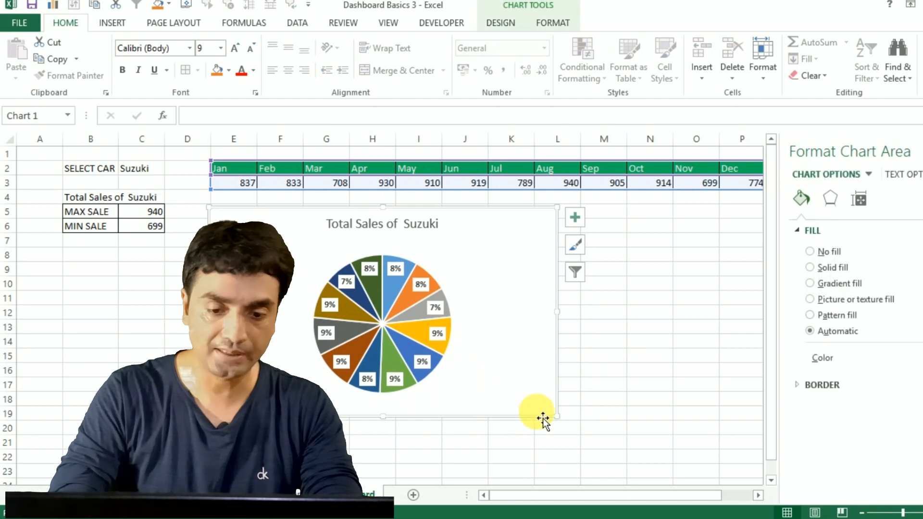
left_click_drag(560, 419, 598, 455)
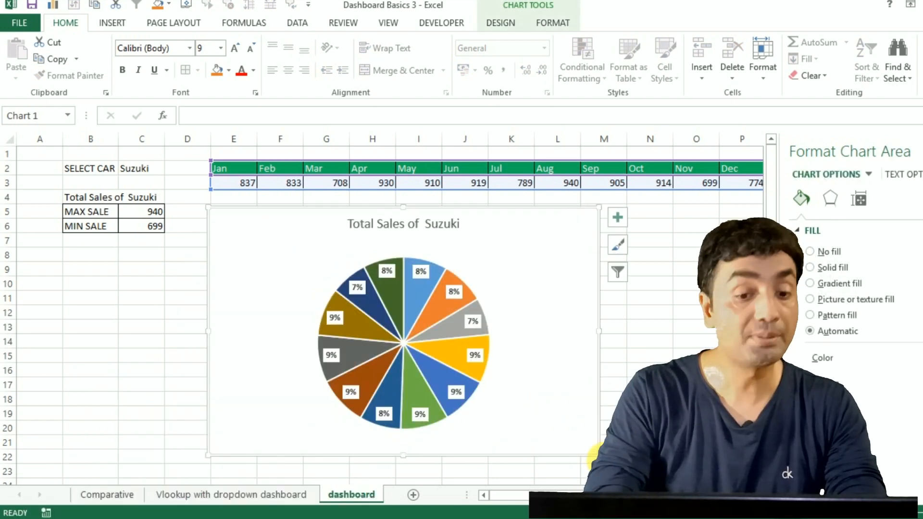
Step: Test the dashboard by selecting Breeza, swift and alto in turn from the car dropdown in C2
left_click(147, 170)
left_click(171, 168)
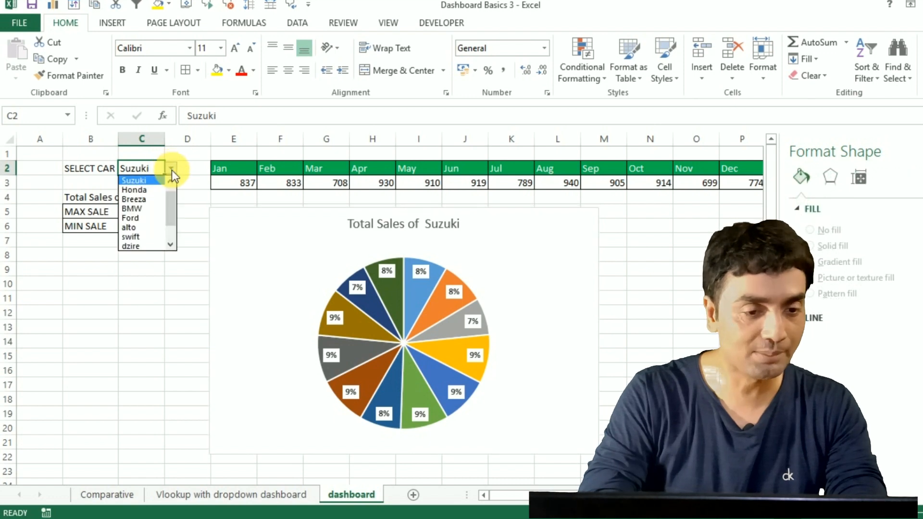
left_click(142, 201)
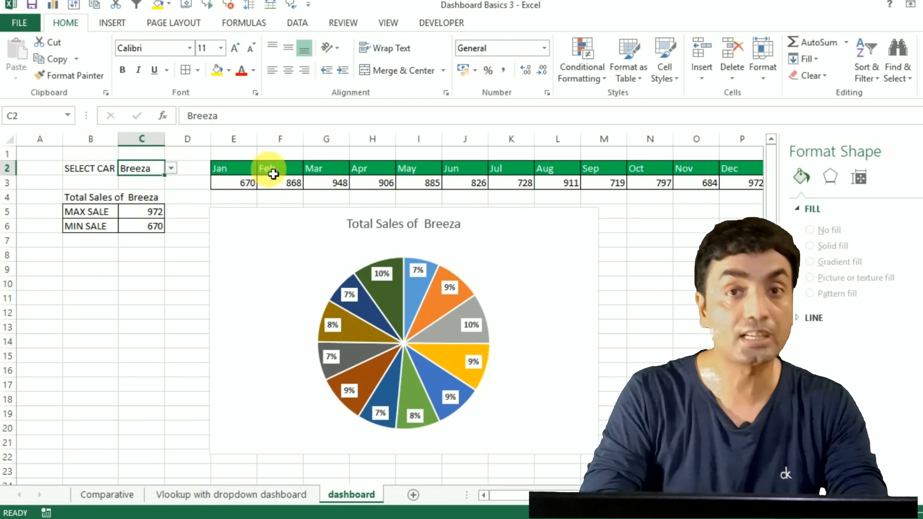
left_click(174, 169)
left_click(130, 218)
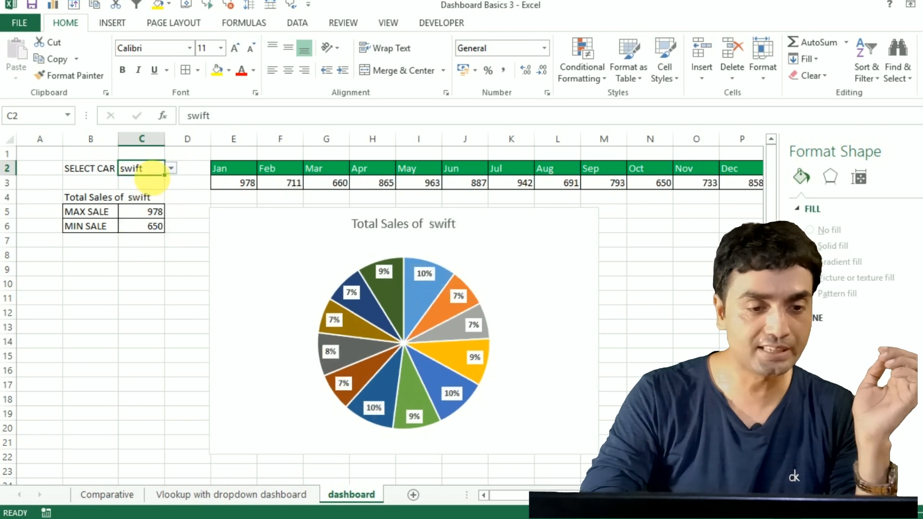
left_click(170, 168)
left_click(142, 203)
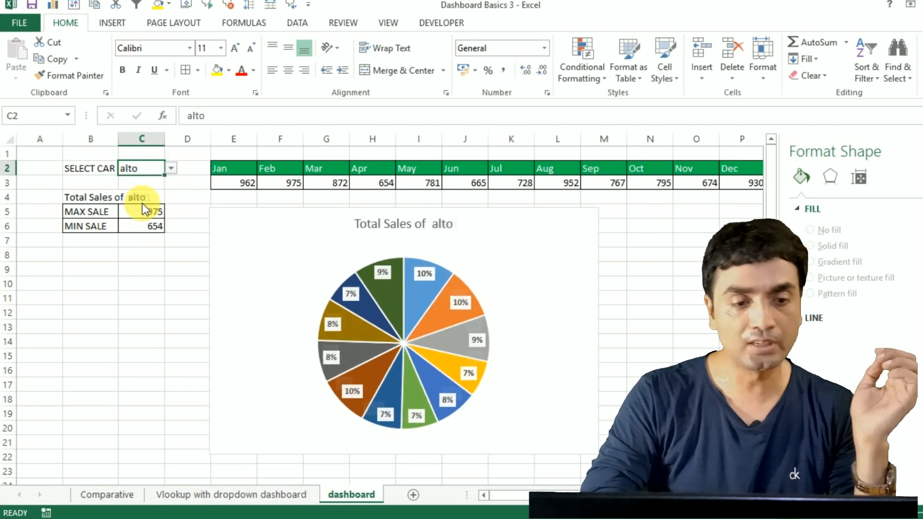